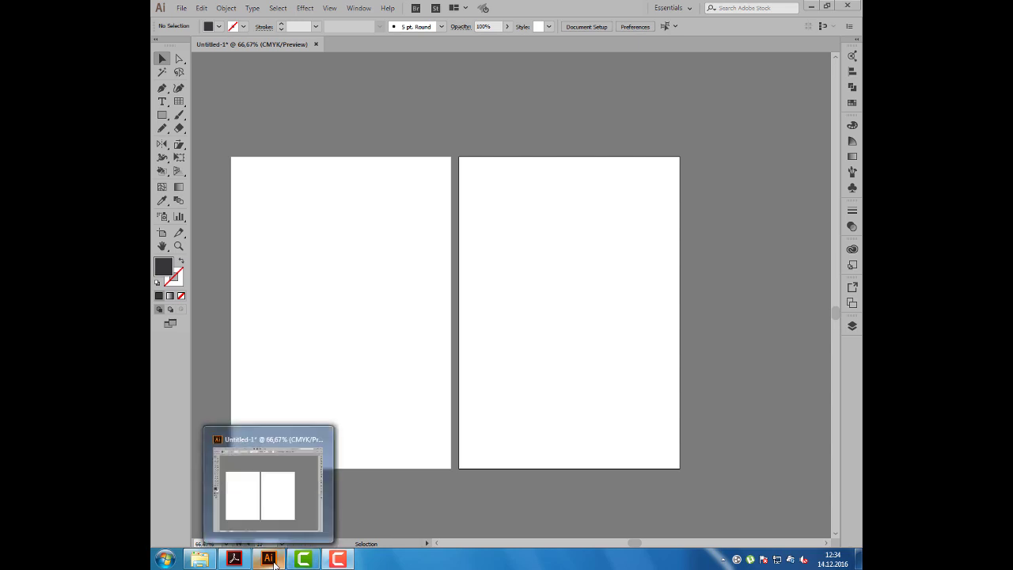
Step: Open the Align panel from the Window menu
left_click(235, 559)
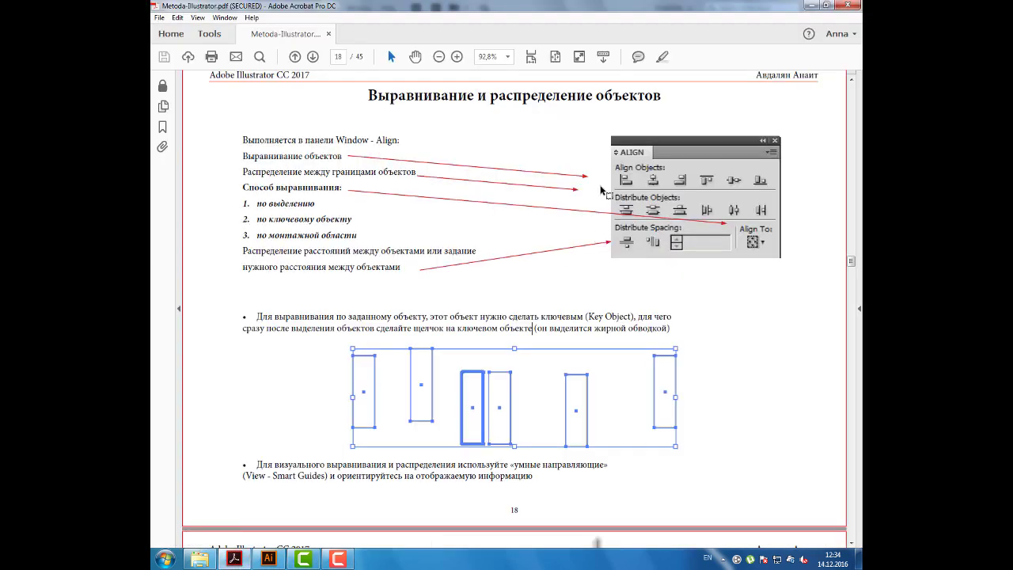
left_click(268, 559)
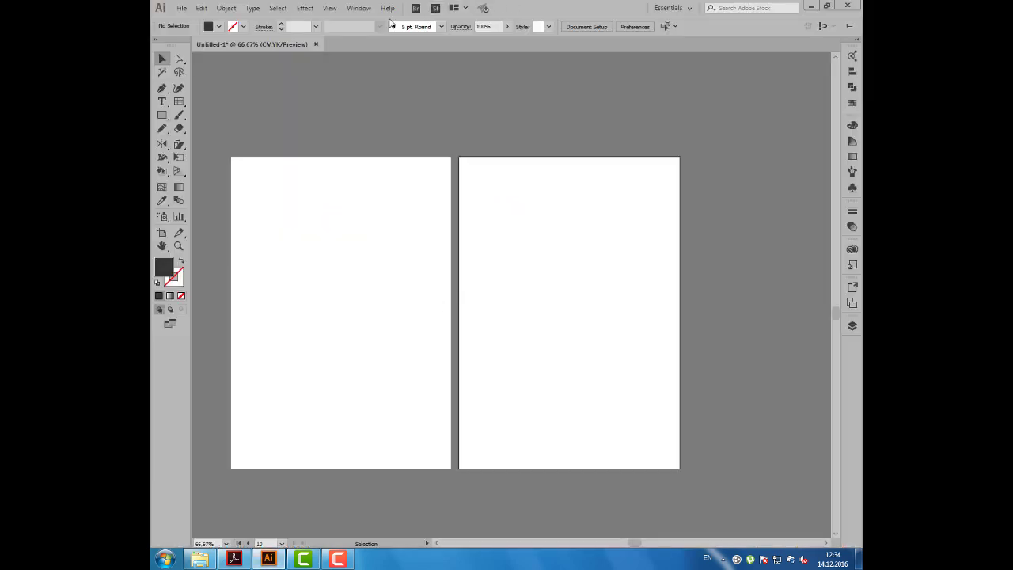
left_click(358, 8)
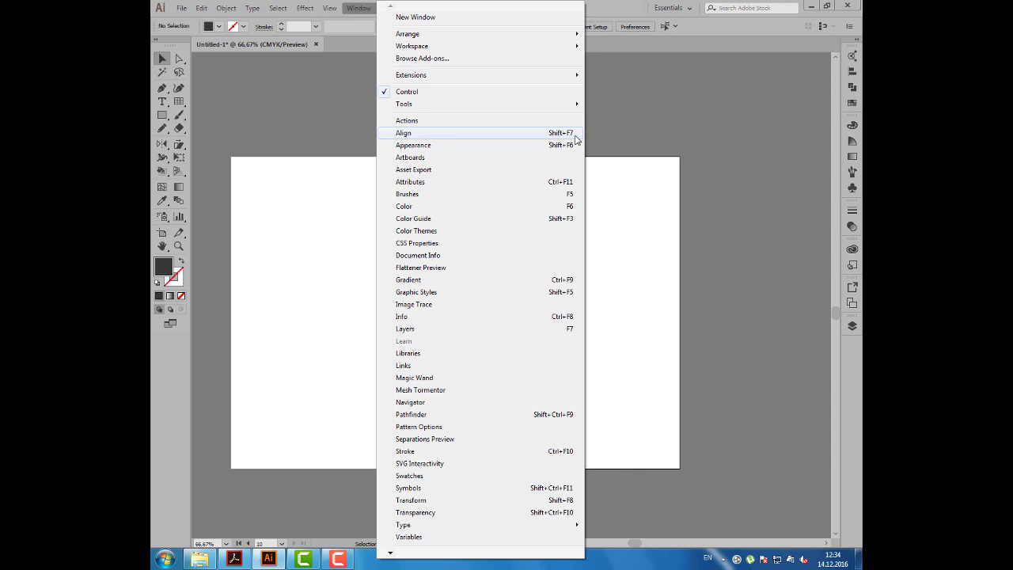
left_click(577, 139)
Step: Float the Align panel with all options shown, set it aside, and pan the artboards
mouse_move(752, 51)
left_mouse_down()
mouse_move(581, 182)
mouse_move(720, 162)
left_mouse_up()
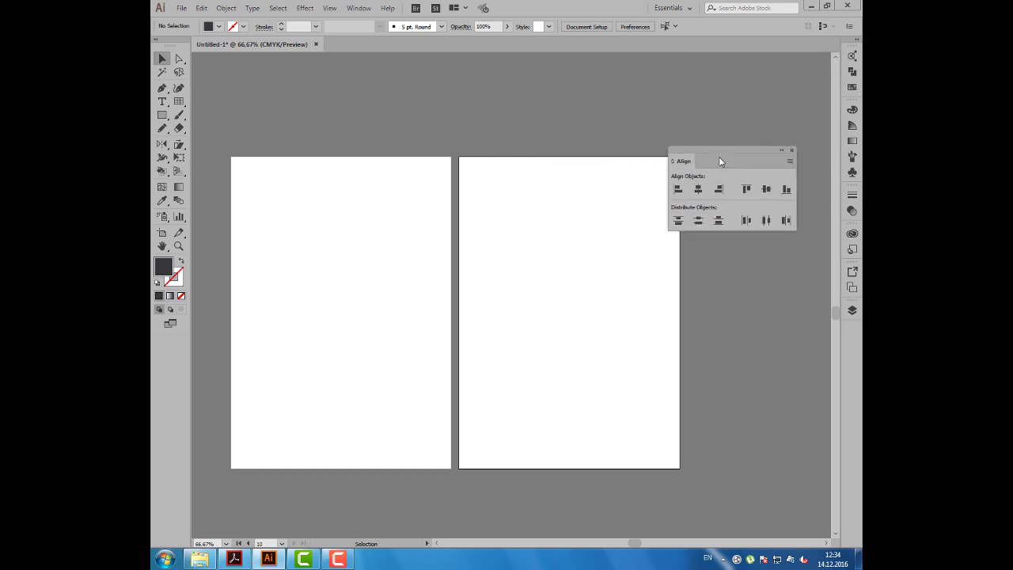
left_click(673, 162)
left_click(674, 162)
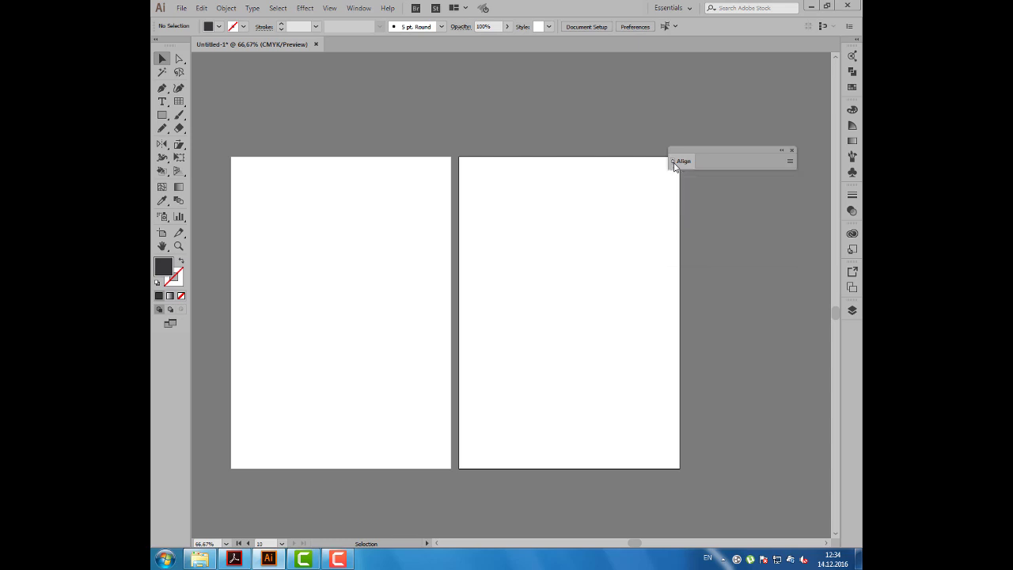
left_click(674, 162)
left_click_drag(691, 163, 612, 176)
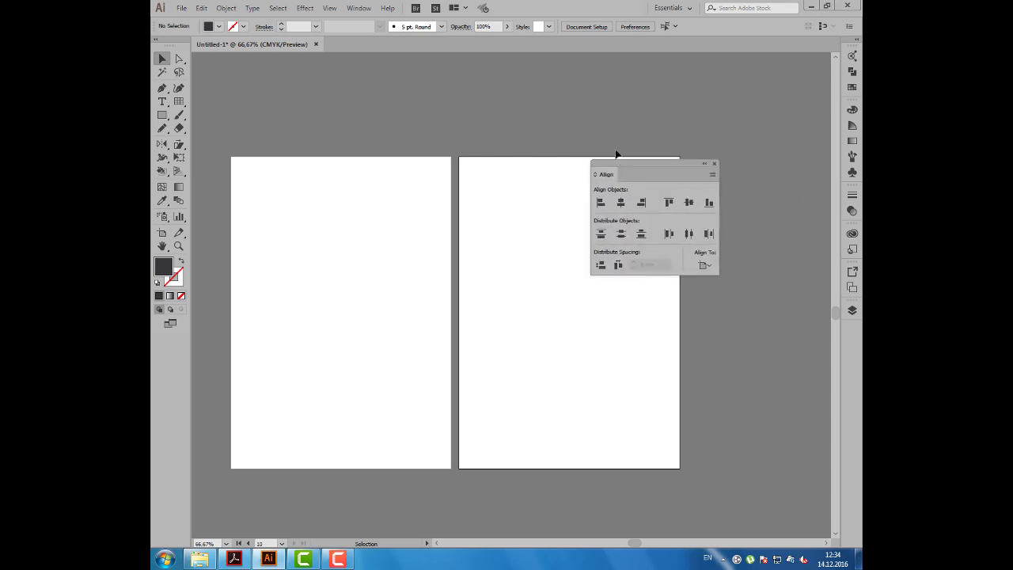
left_click_drag(349, 195, 375, 172)
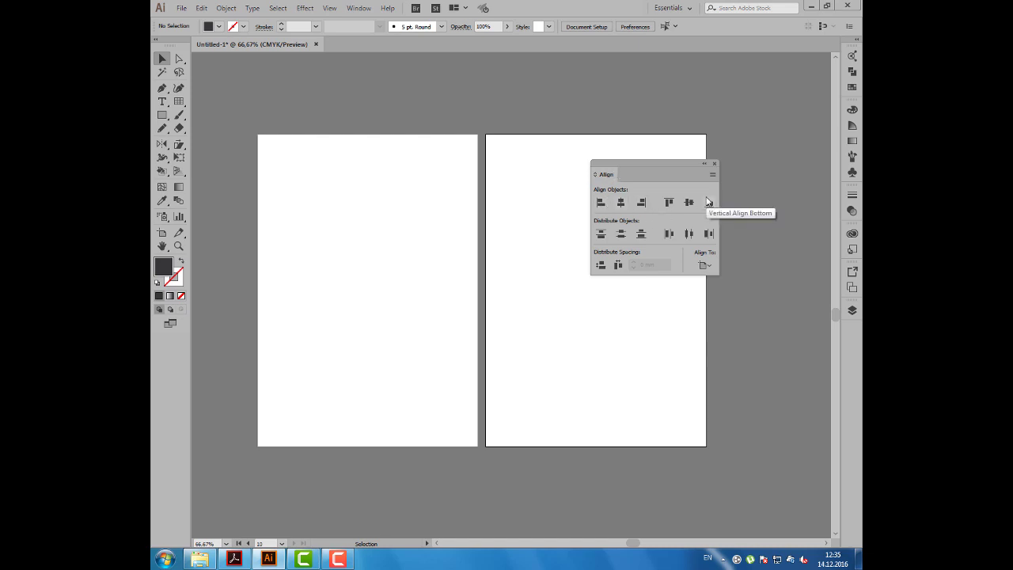
Step: Draw a blue-filled rectangle near the top of the left artboard
left_click(163, 115)
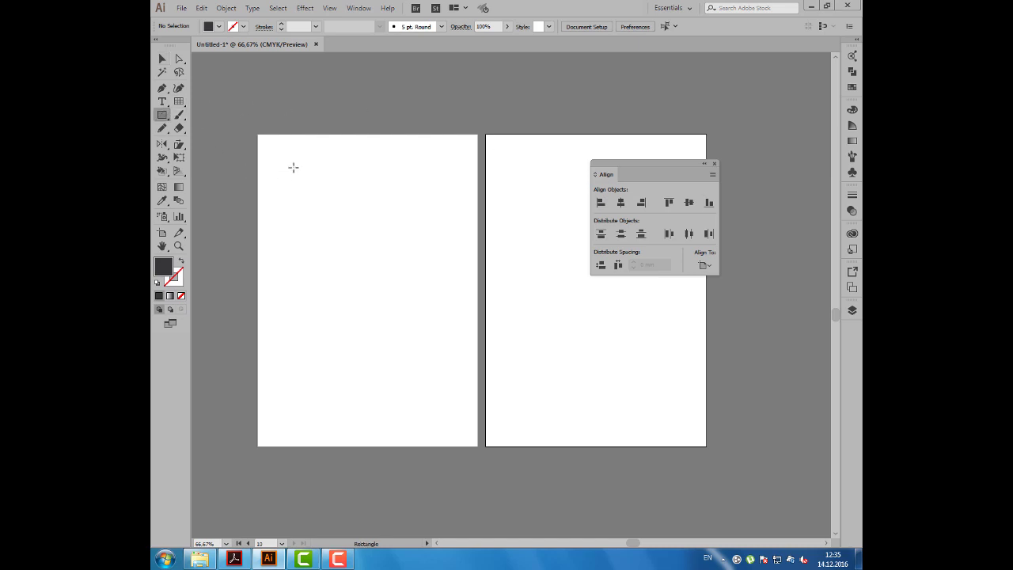
left_click_drag(287, 159, 435, 197)
left_click(219, 26)
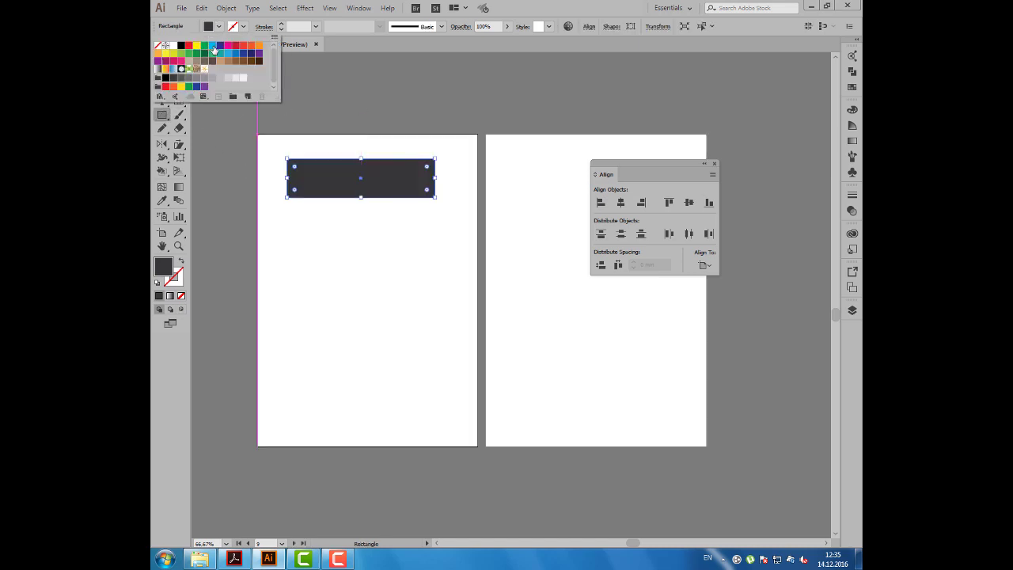
left_click(220, 49)
Step: Draw a tall yellow ellipse overlapping the rectangle
left_click(163, 116)
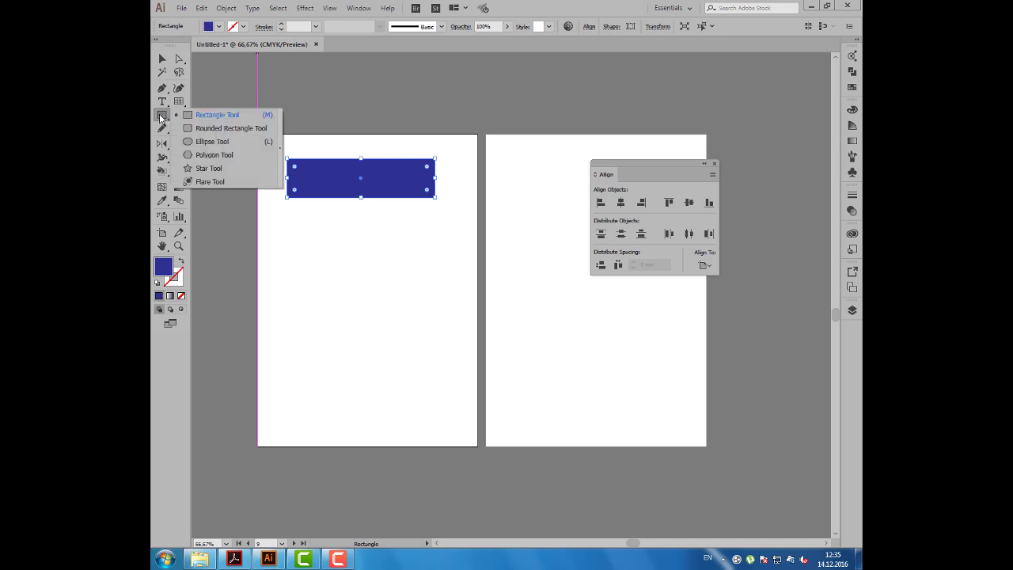
left_click(211, 141)
left_click_drag(325, 154, 357, 243)
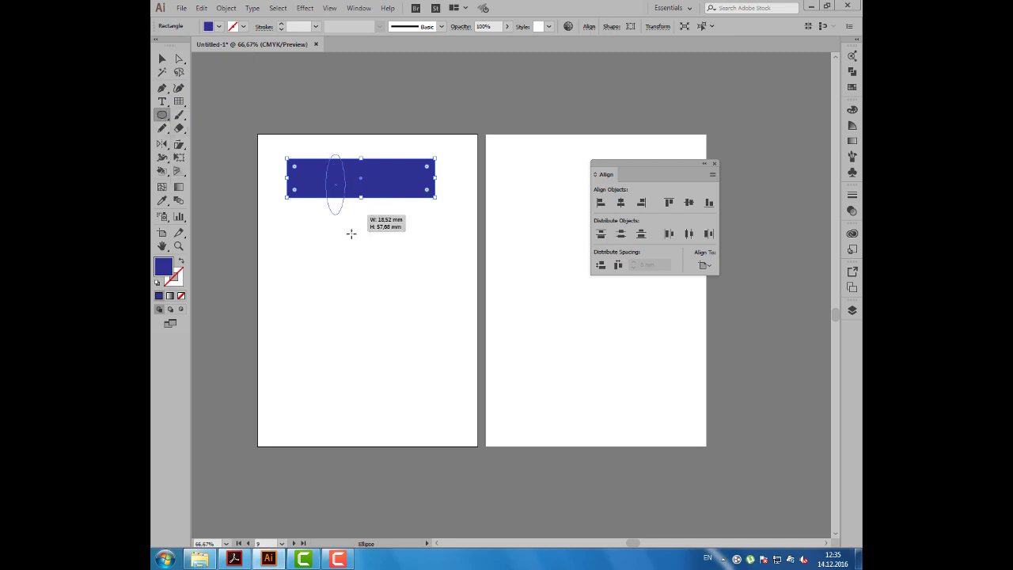
left_click(220, 26)
left_click(220, 46)
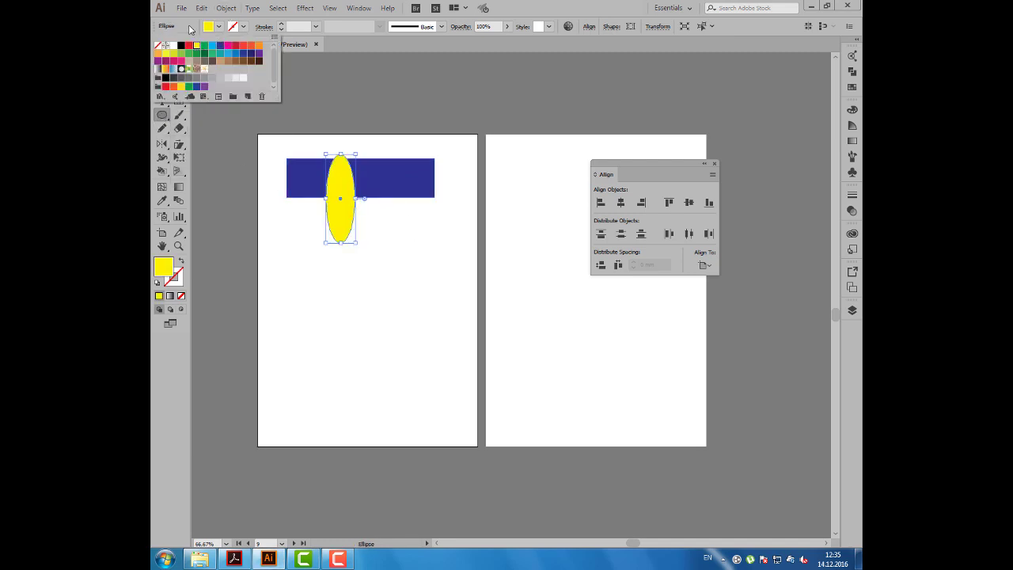
Step: Draw a green triangle below the ellipse, then deselect it with the Selection tool
left_click(162, 116)
left_click(216, 154)
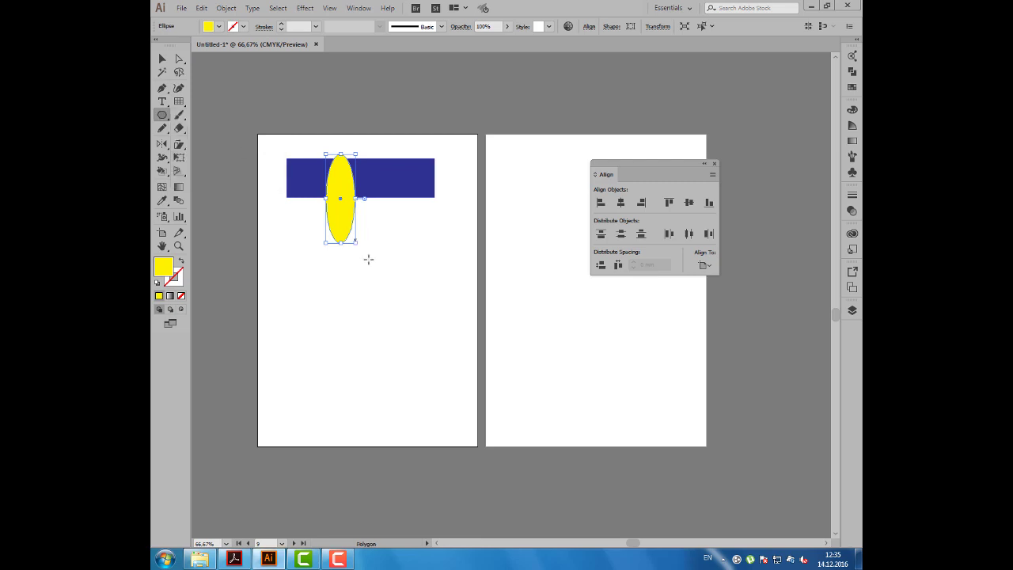
left_click_drag(376, 251, 396, 282)
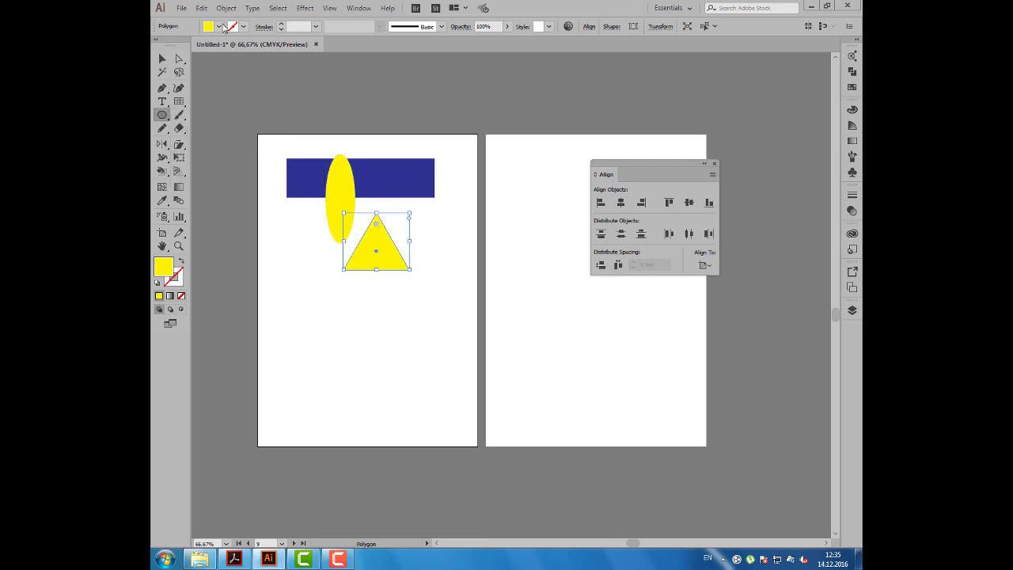
left_click(219, 27)
left_click(204, 45)
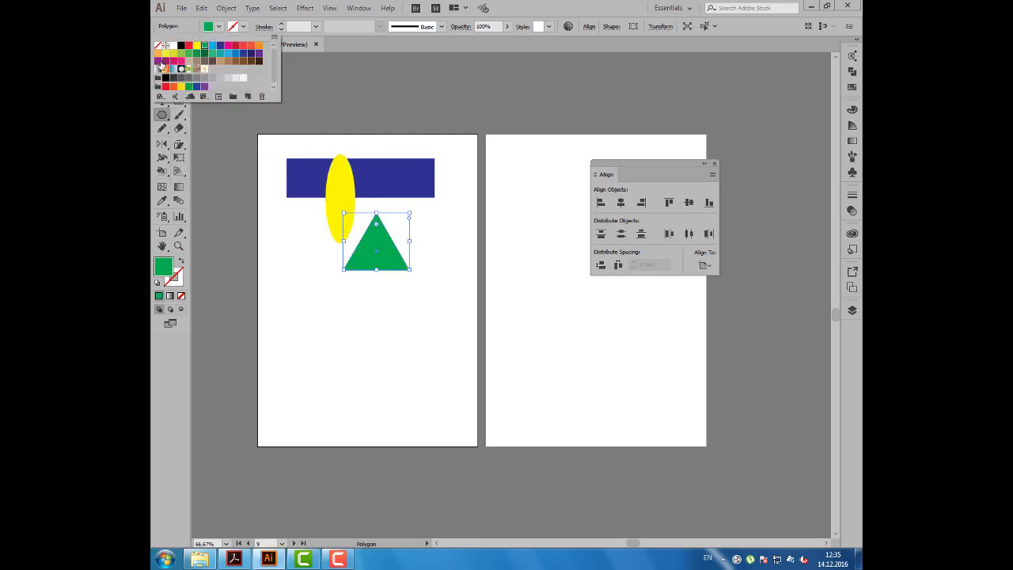
left_click(162, 59)
left_click(252, 129)
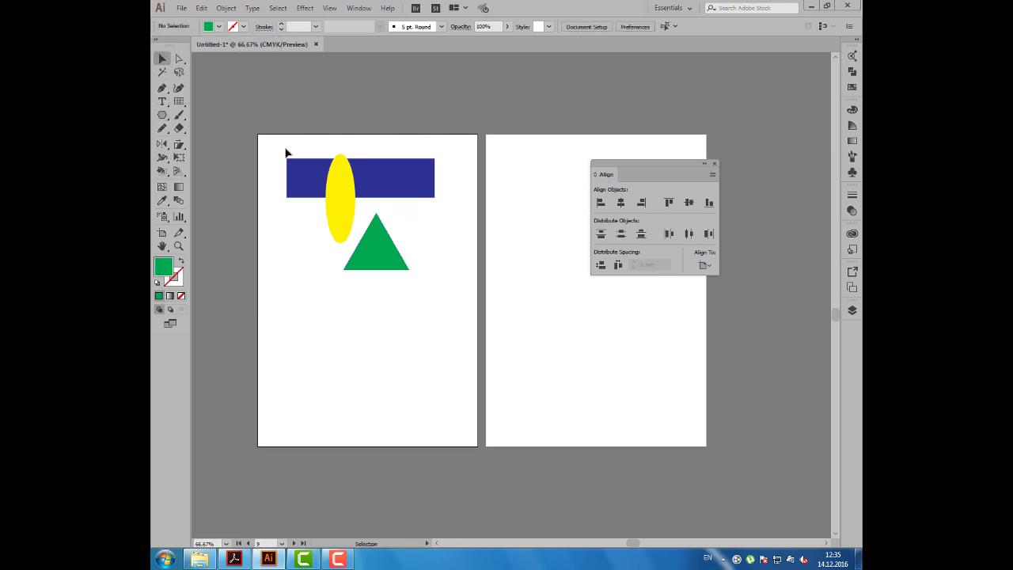
Step: Marquee-select the rectangle, ellipse and triangle and set Align To to Align to Selection
left_click_drag(286, 152, 418, 271)
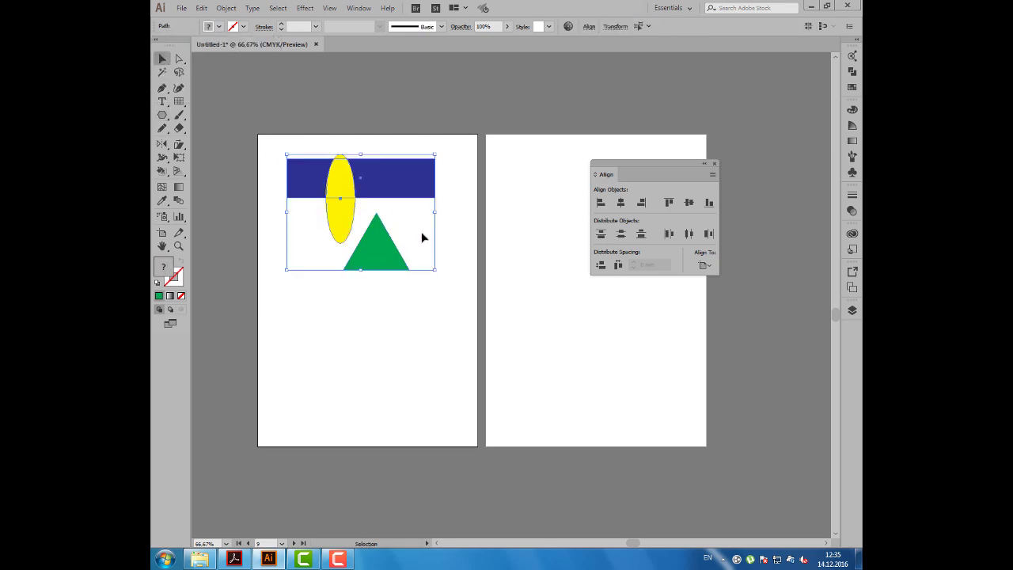
left_click(714, 265)
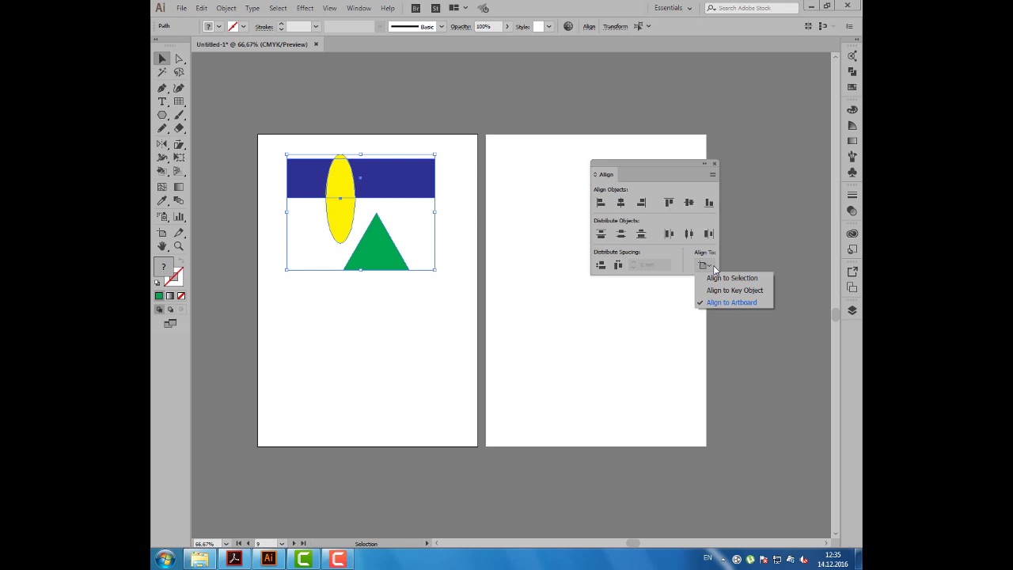
left_click(725, 278)
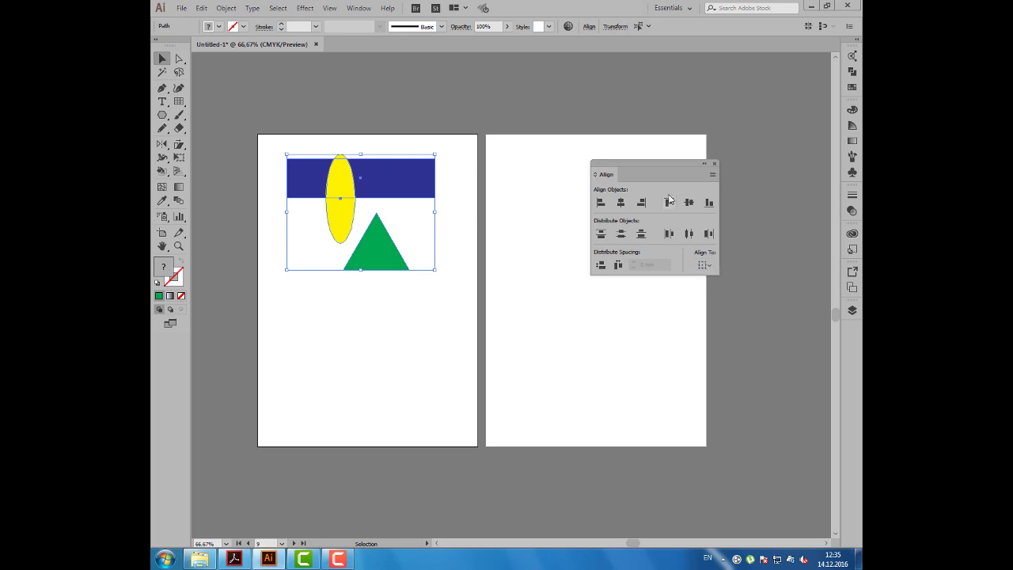
mouse_move(658, 170)
left_mouse_down()
mouse_move(621, 233)
mouse_move(610, 196)
left_mouse_up()
left_click(654, 290)
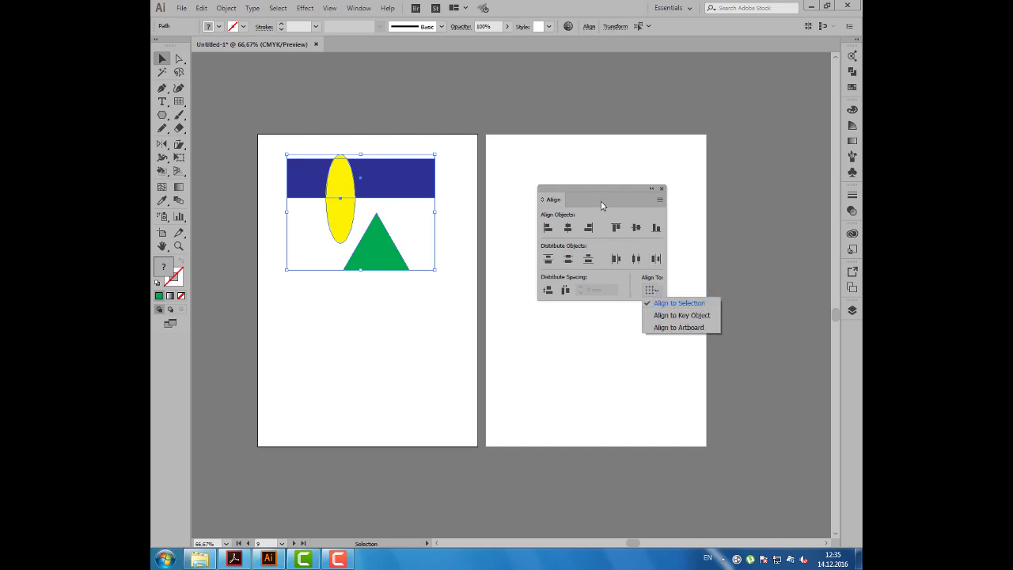
left_click(592, 175)
left_click_drag(580, 197, 557, 163)
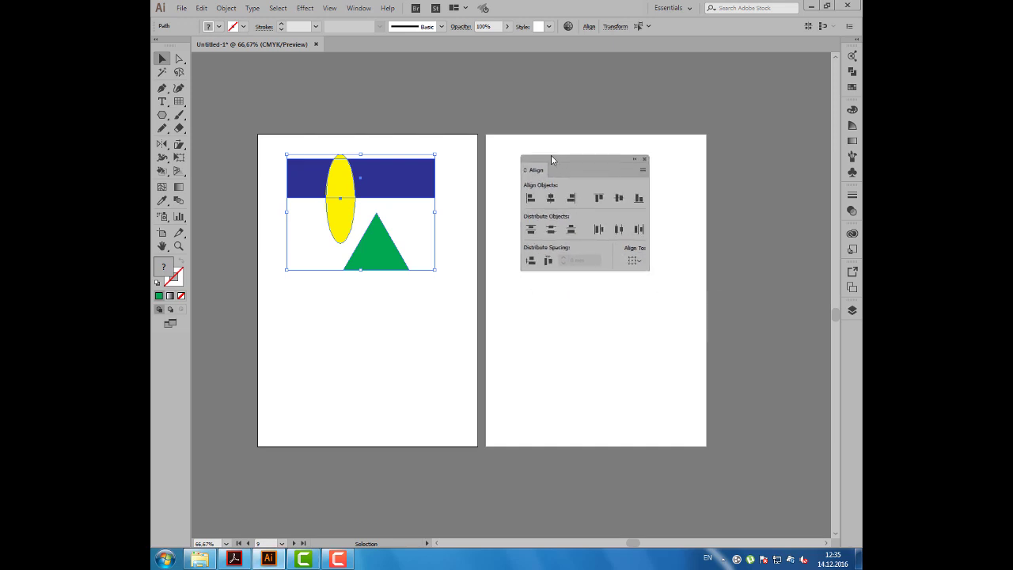
left_click(629, 255)
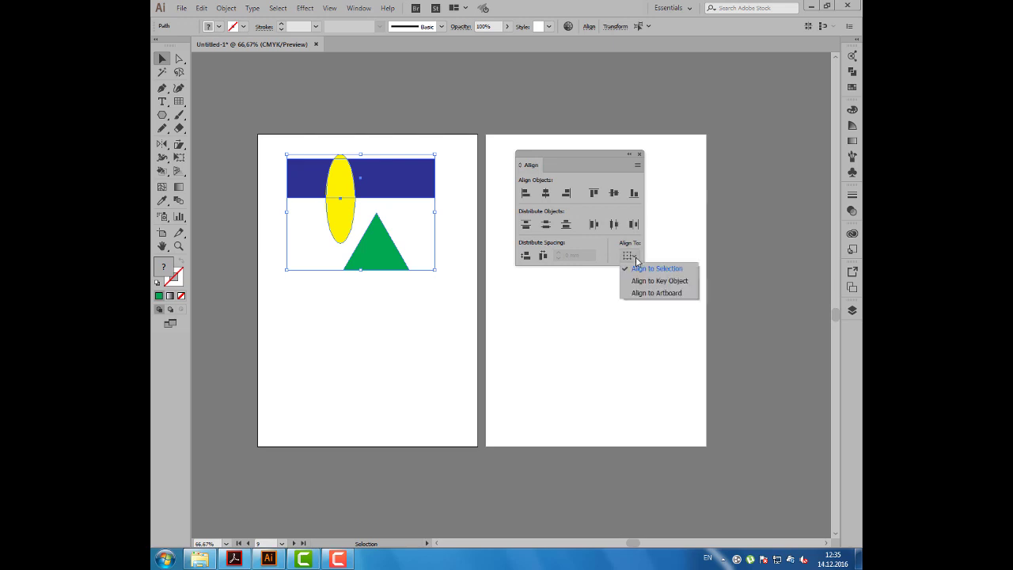
left_click(579, 180)
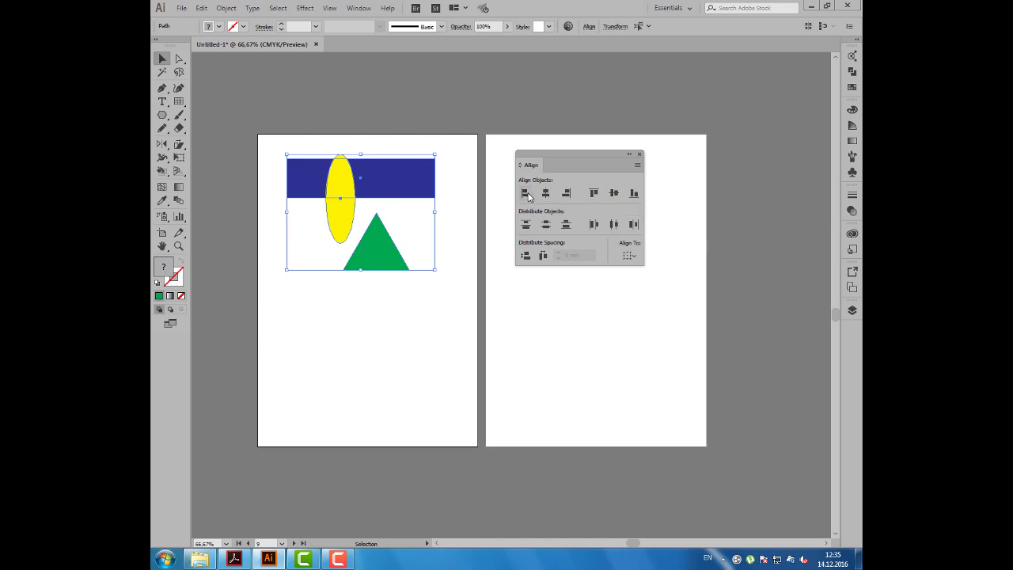
Step: Try each align button on the three shapes, ending bottom-aligned, then nudge them right and deselect
left_click(527, 194)
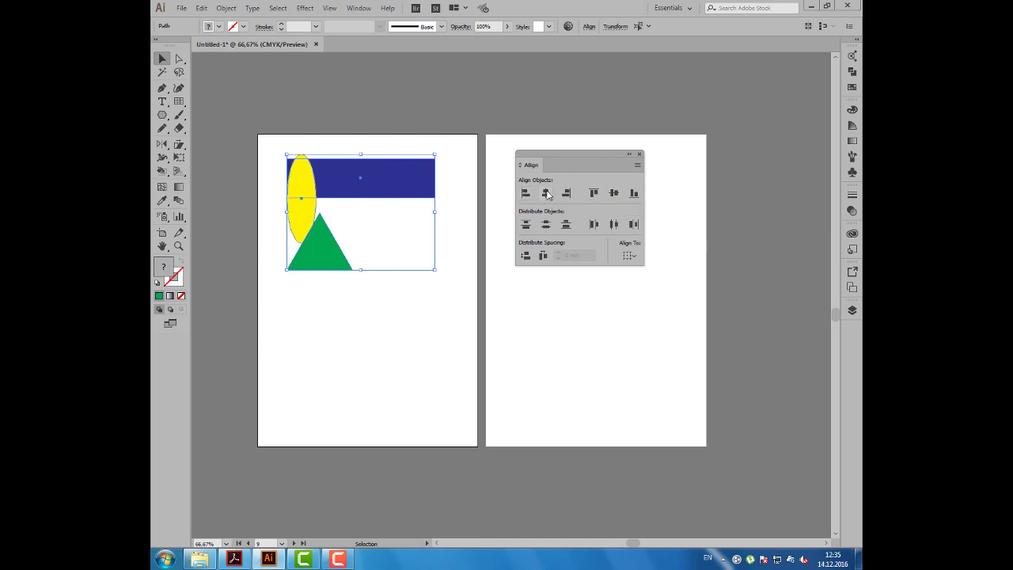
left_click(546, 194)
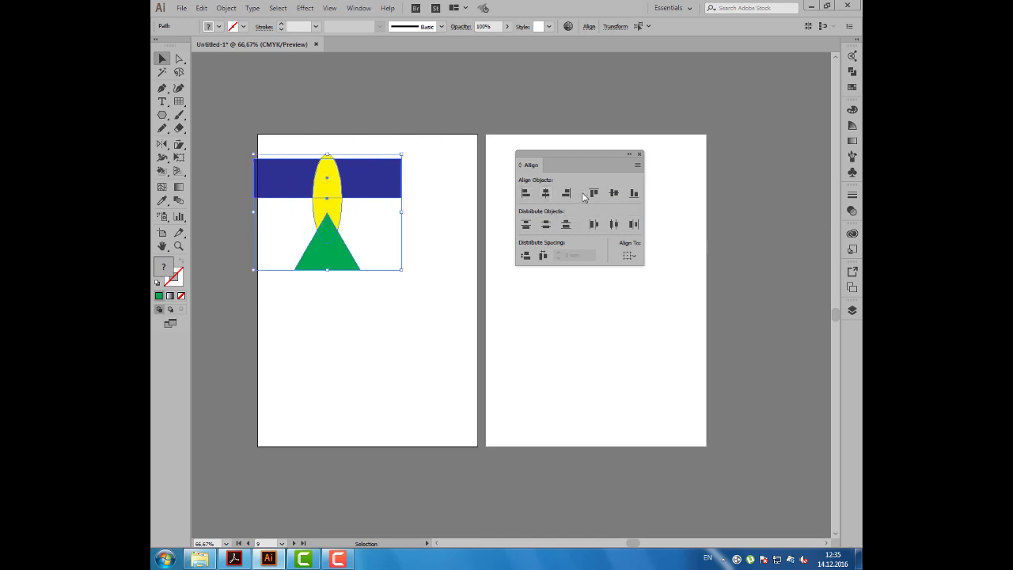
left_click(567, 194)
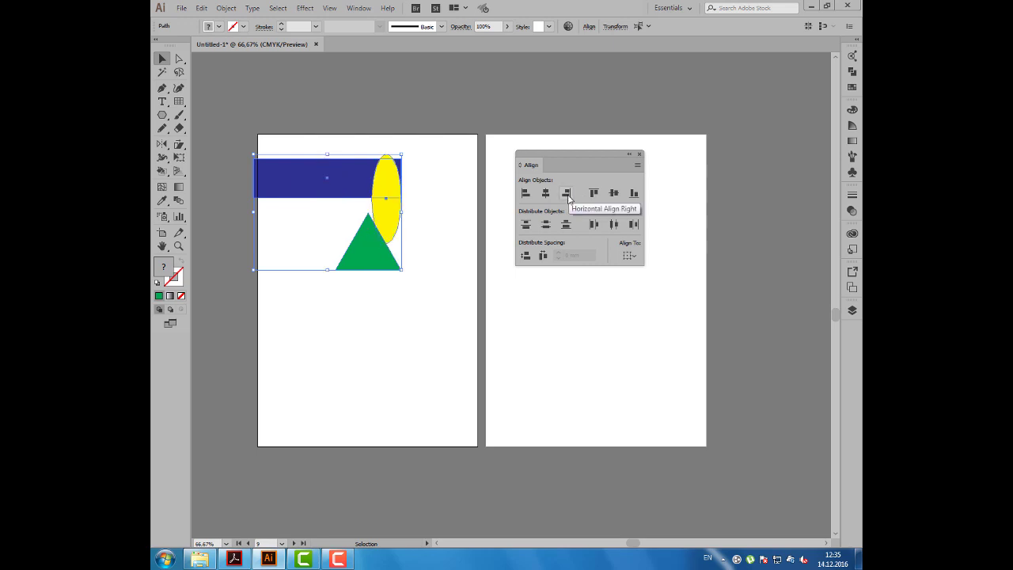
left_click(594, 194)
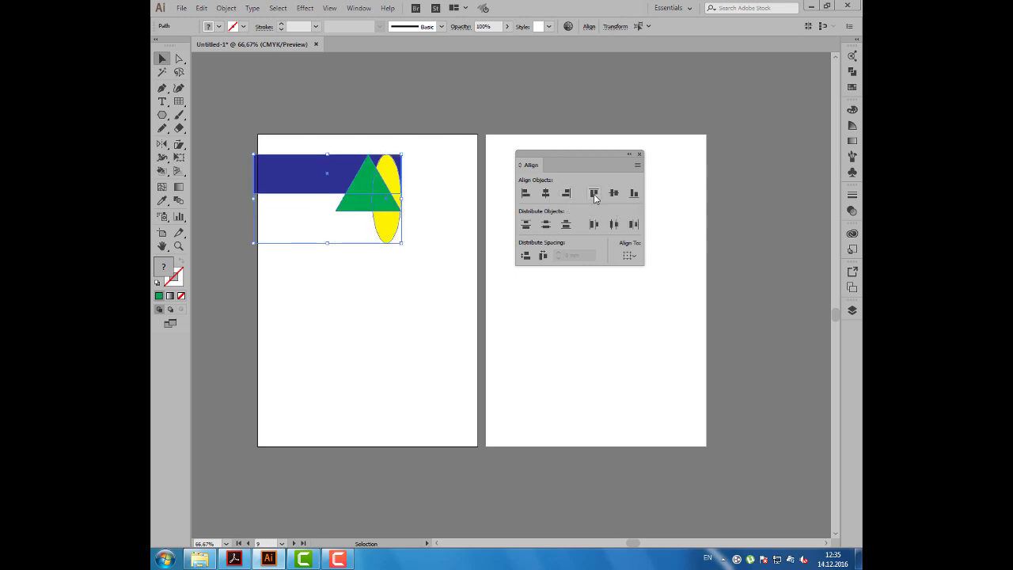
left_click(613, 193)
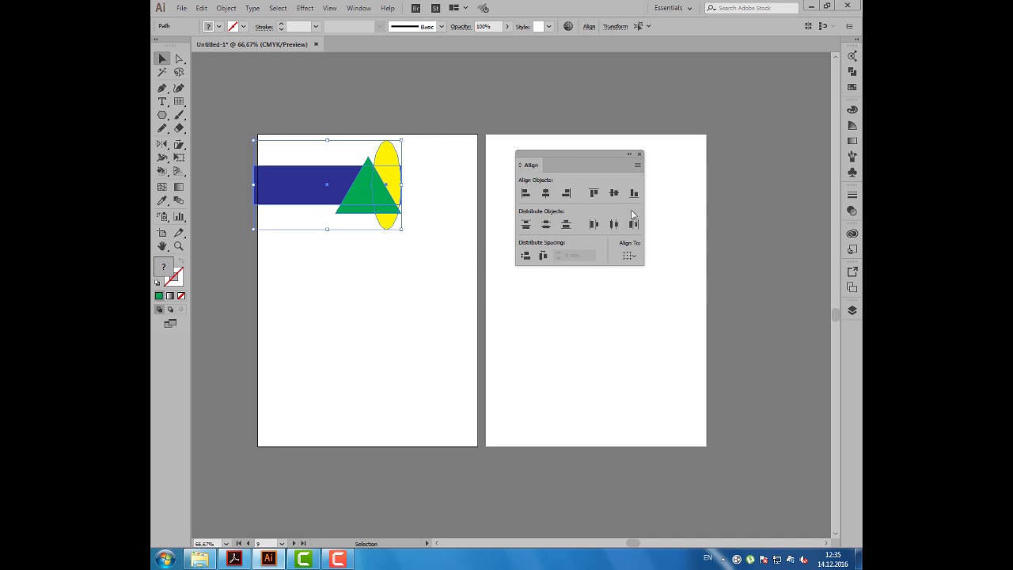
left_click(634, 194)
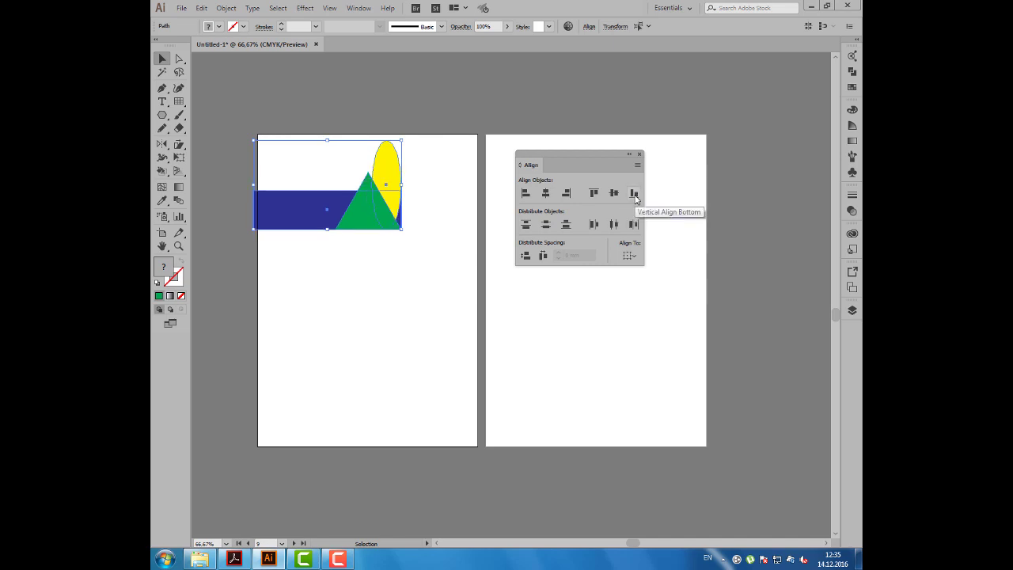
left_click_drag(359, 196, 387, 193)
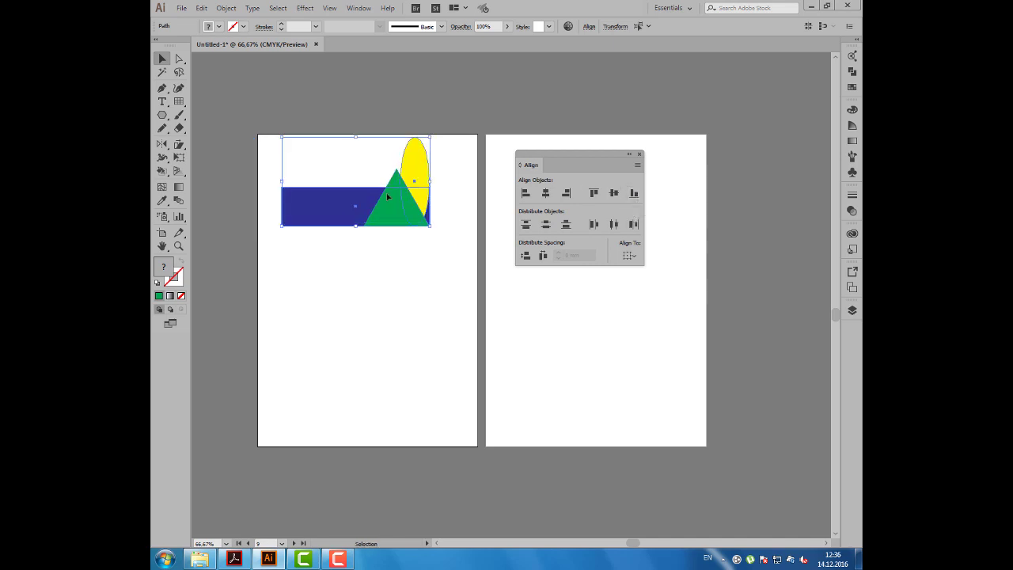
left_click(343, 246)
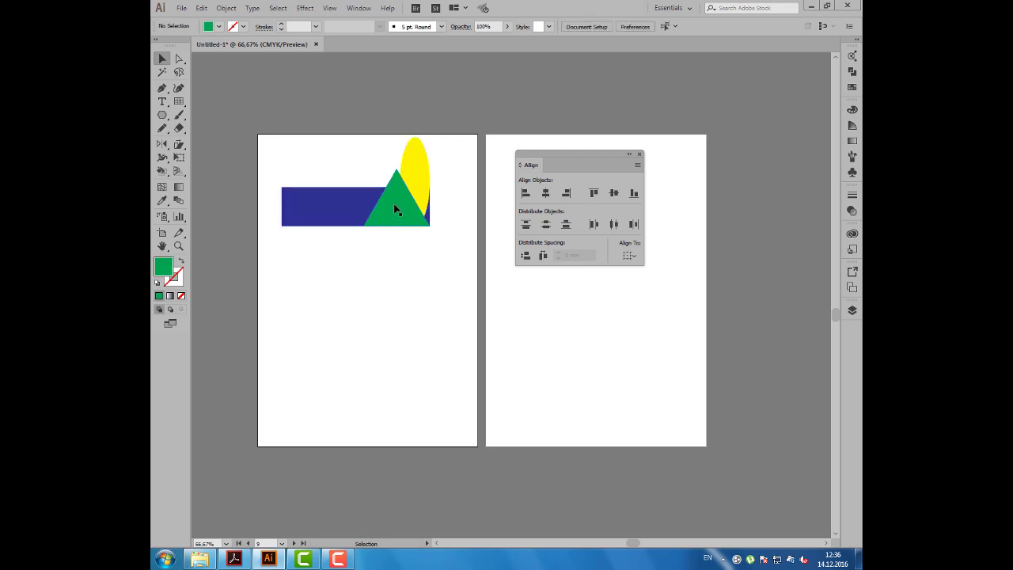
Step: Move the triangle and ellipse down and the blue rectangle up near the page top
left_click_drag(394, 204, 354, 283)
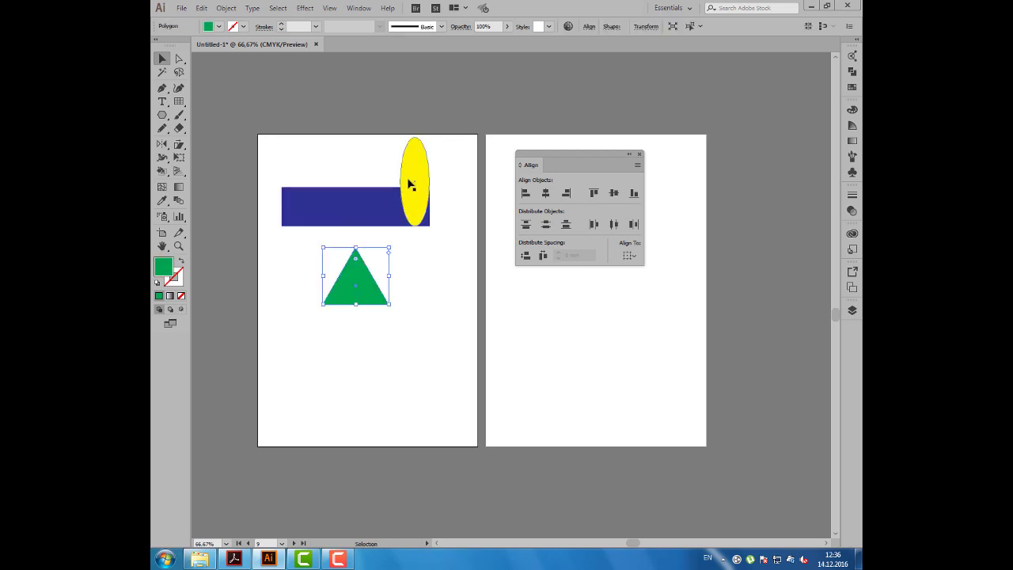
left_click_drag(407, 182, 406, 268)
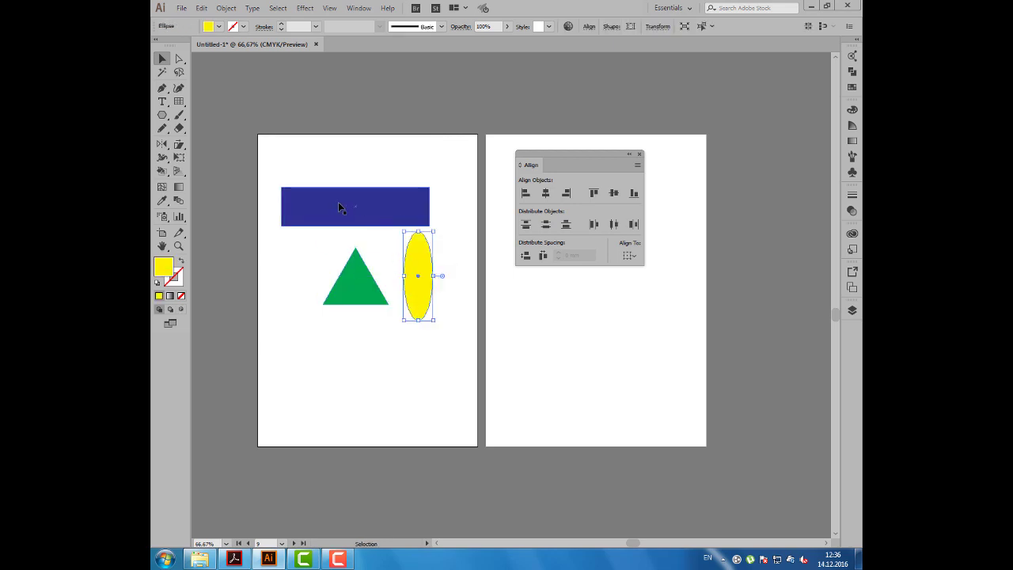
left_click_drag(339, 208, 354, 174)
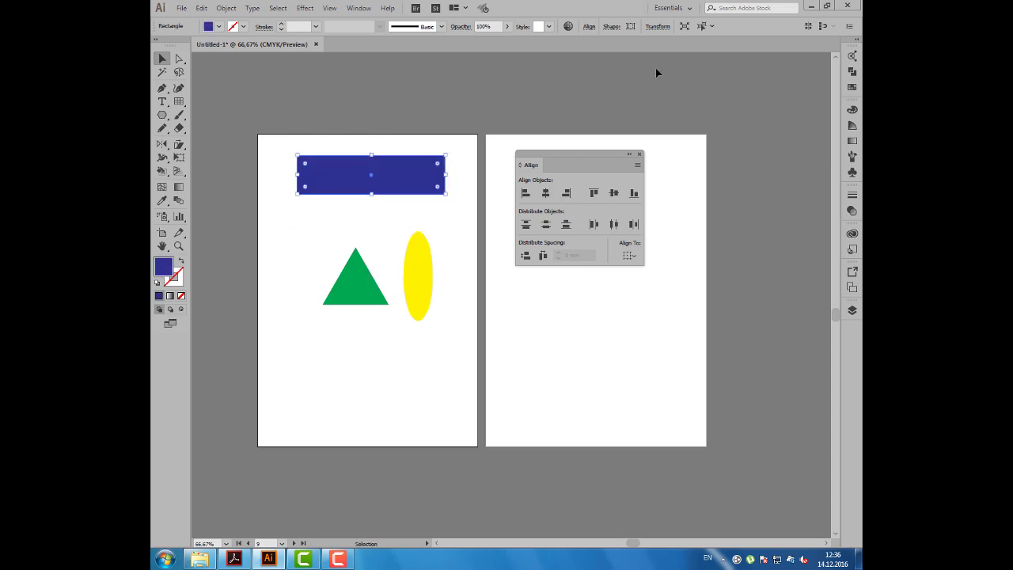
Step: Set the blue rectangle's X position to 105 mm in Transform
left_click(657, 27)
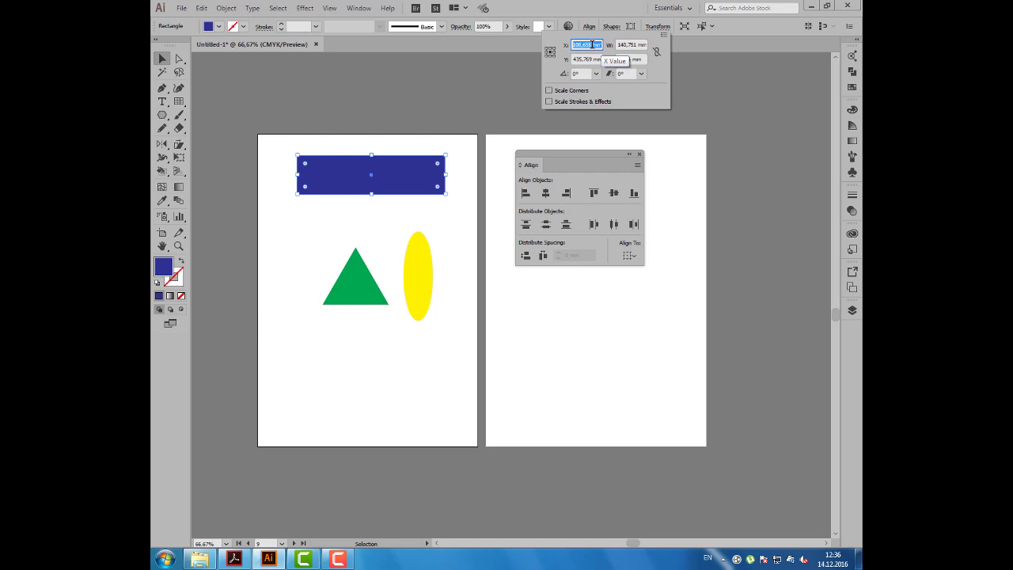
type("105")
key("Tab")
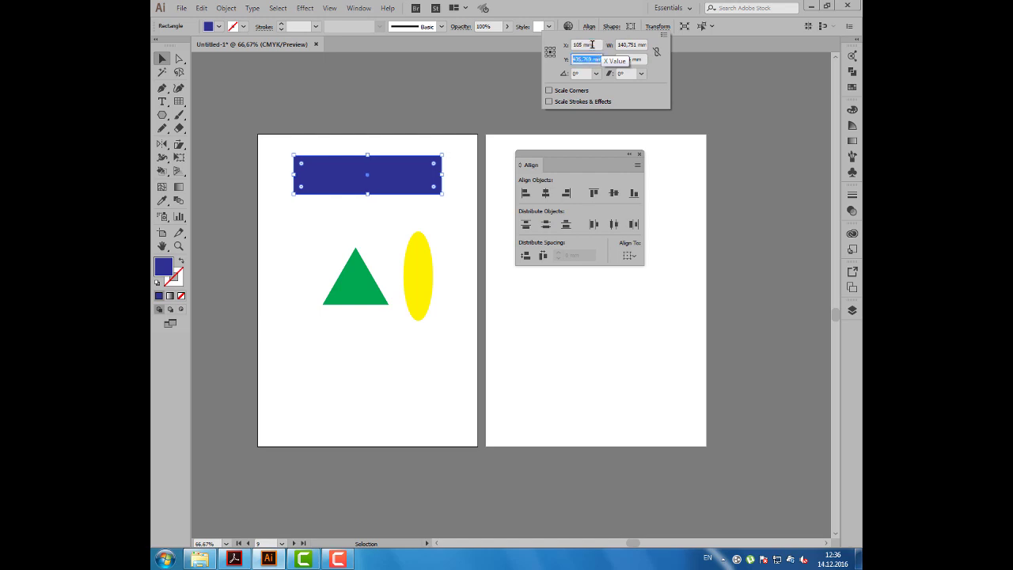
key("Return")
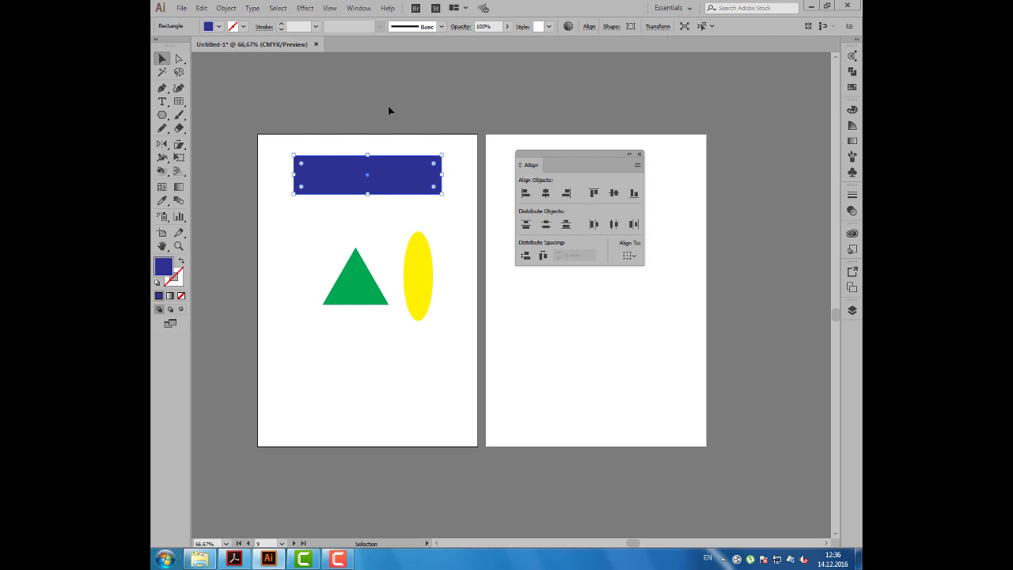
left_click_drag(337, 136, 422, 254)
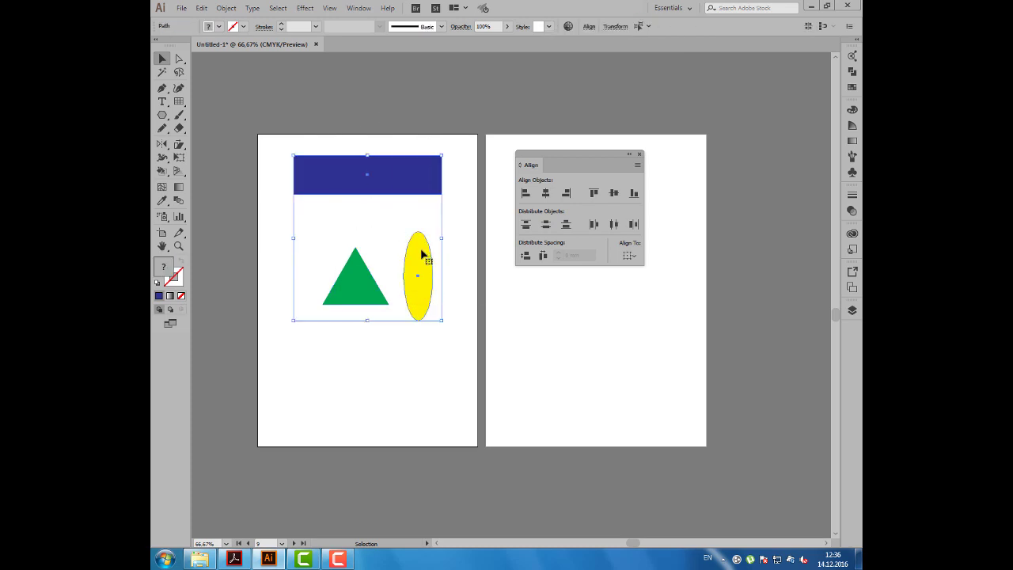
left_click(634, 192)
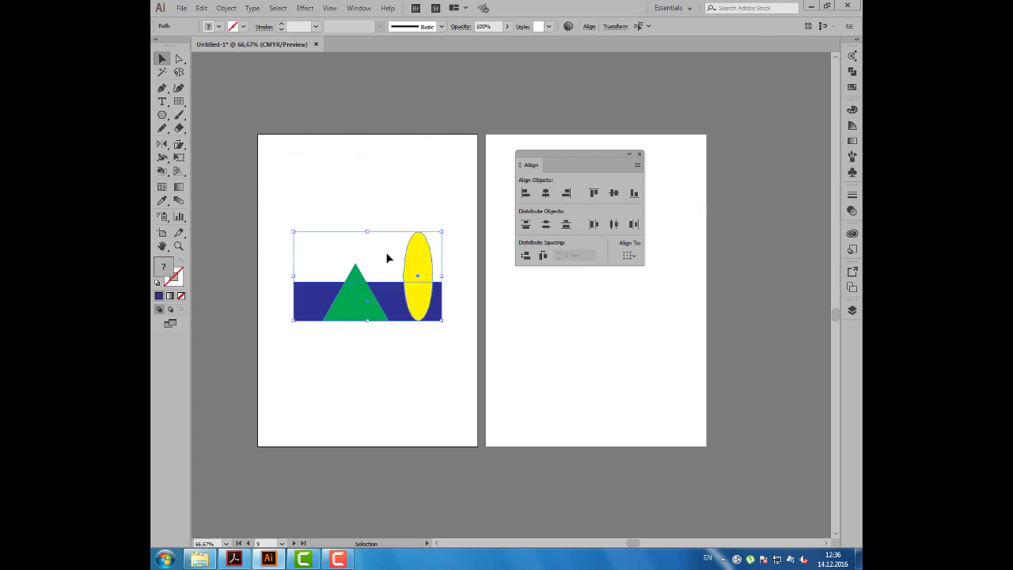
key("ctrl+z")
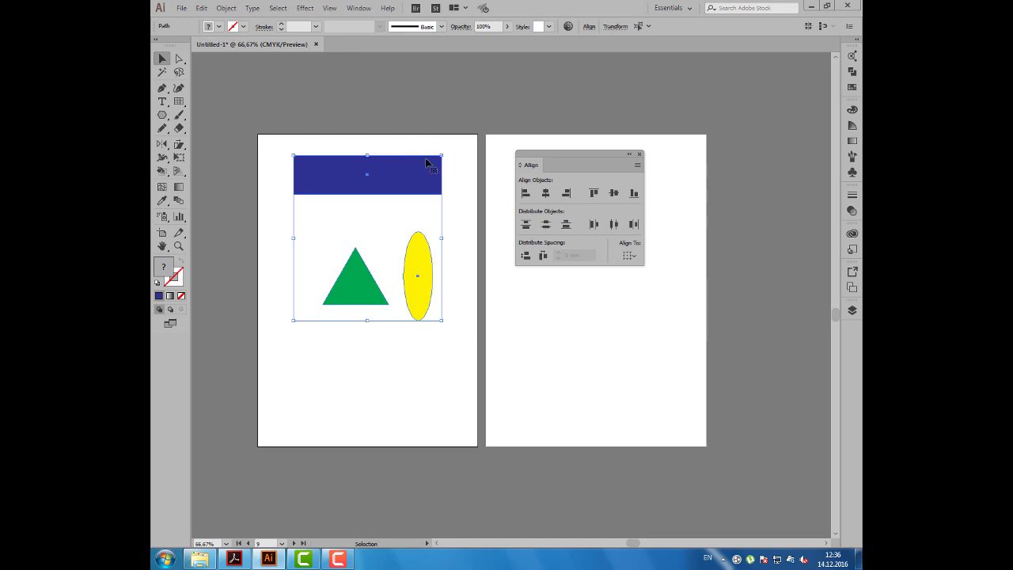
left_click(391, 142)
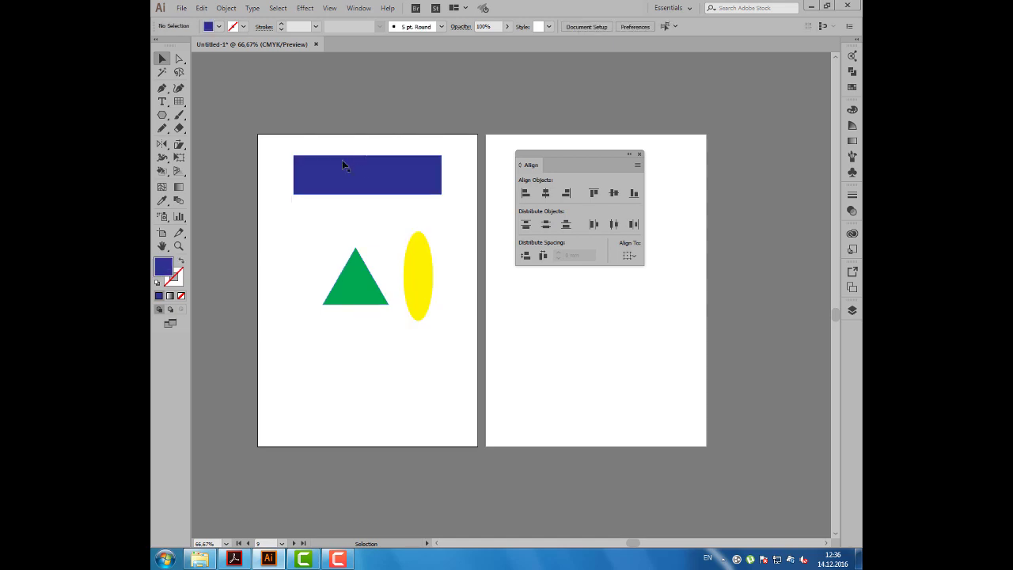
mouse_move(290, 140)
left_mouse_down()
mouse_move(446, 301)
mouse_move(473, 306)
left_mouse_up()
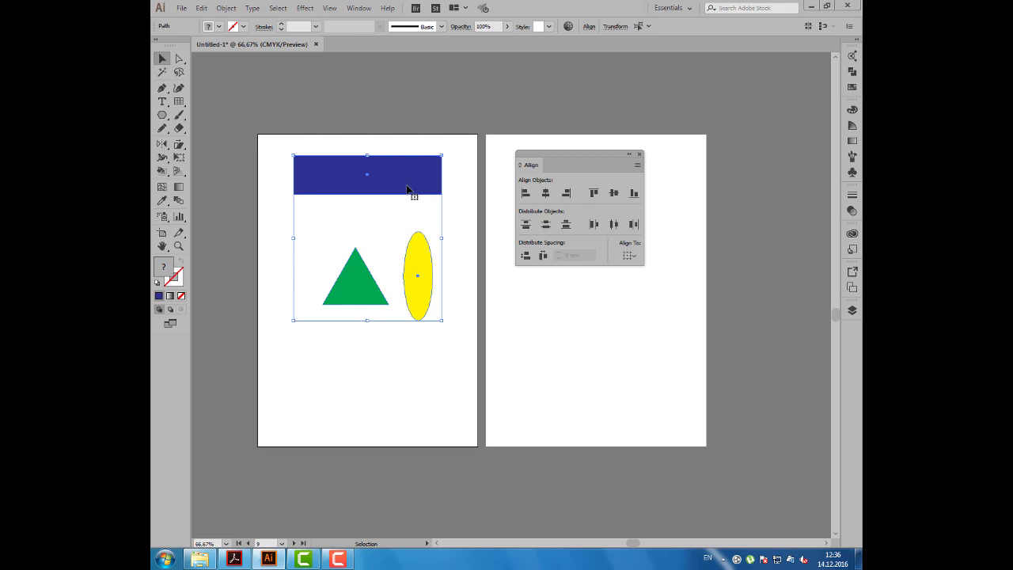
Step: Using the blue rectangle as key object, align the triangle and ellipse right and vertically centred
left_click(407, 189)
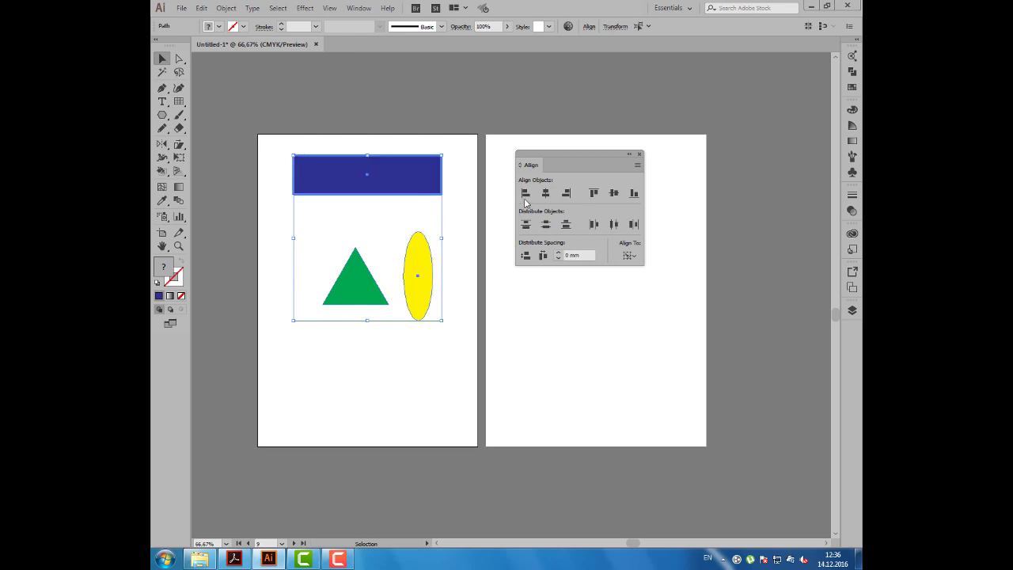
left_click(526, 196)
left_click(546, 194)
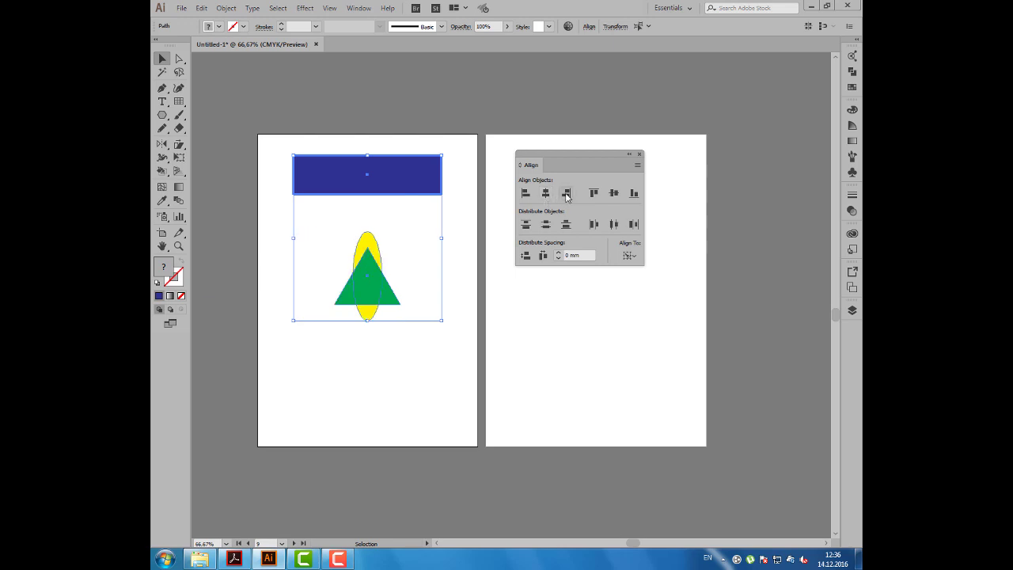
left_click(566, 193)
left_click(614, 194)
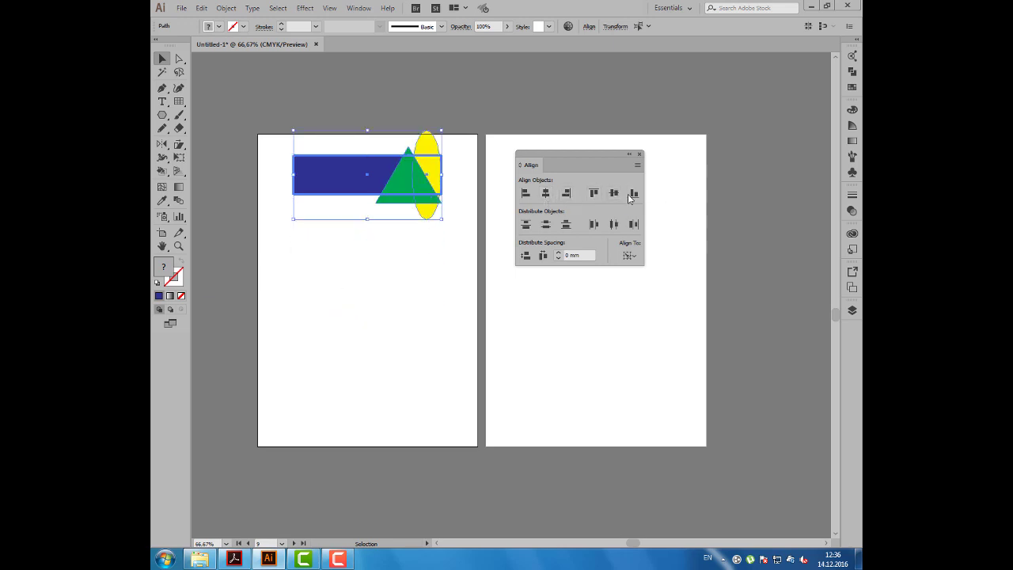
left_click(635, 194)
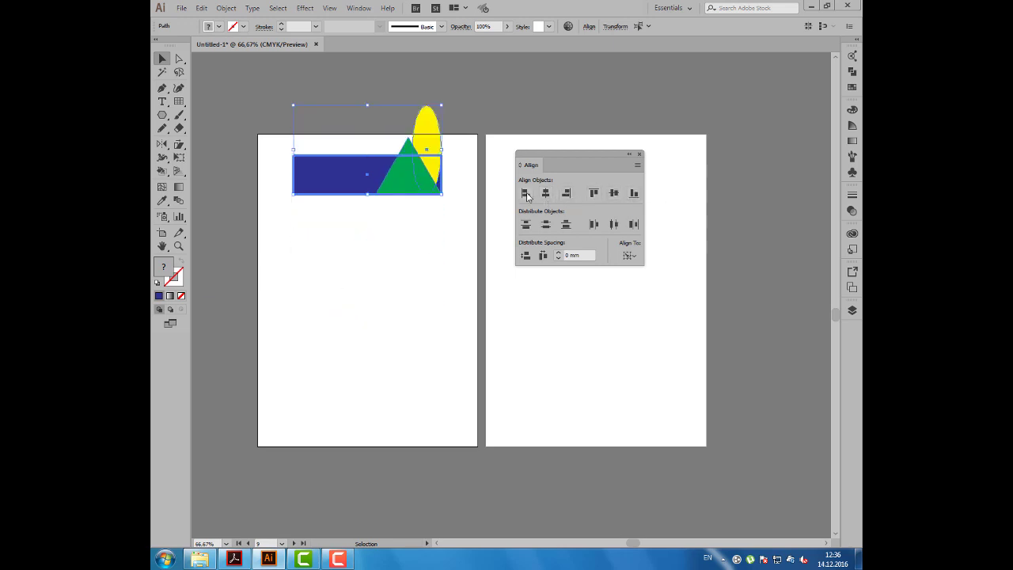
left_click(525, 195)
left_click(566, 193)
left_click(614, 194)
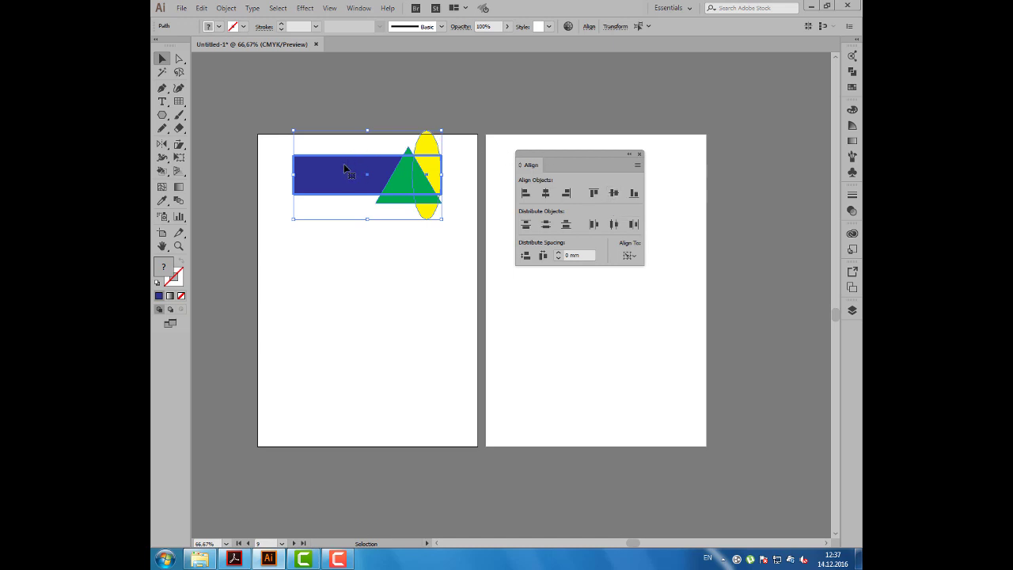
Step: Move the triangle below the rectangle and the ellipse to its right end, then reselect all three
left_click(637, 261)
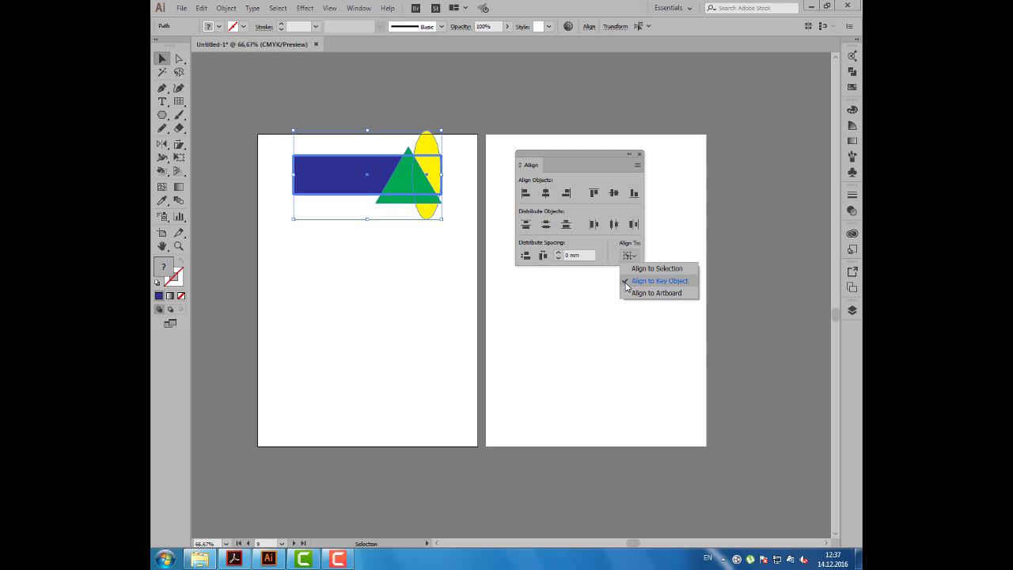
left_click(373, 267)
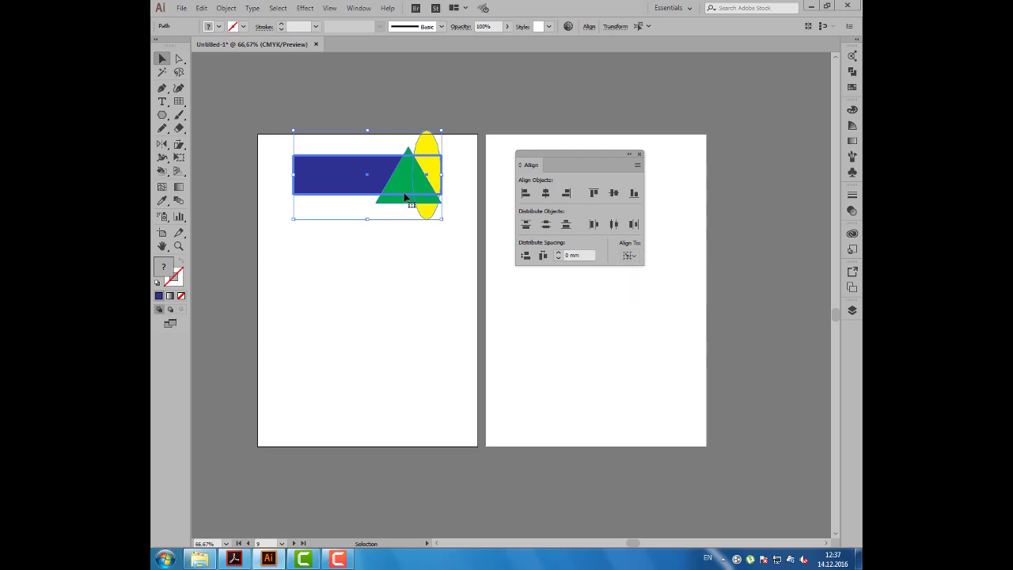
left_click(381, 237)
left_click_drag(402, 170, 374, 226)
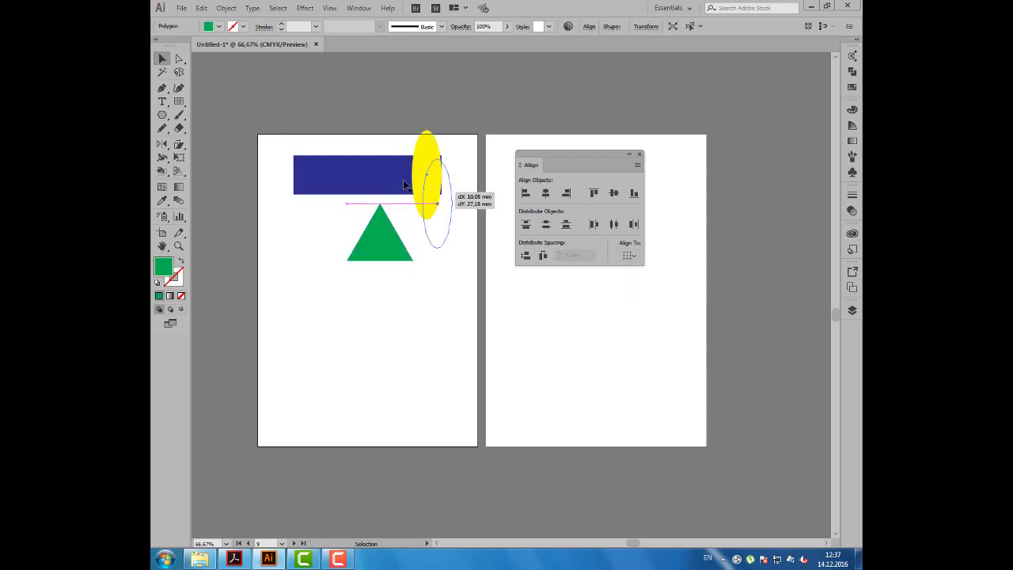
left_click_drag(421, 167, 430, 196)
left_click_drag(350, 144, 472, 261)
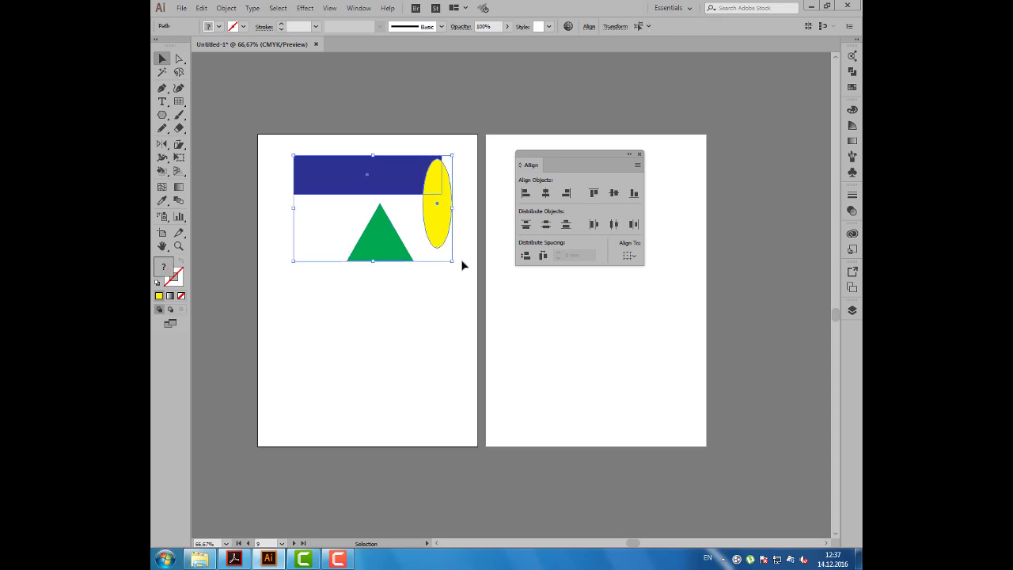
left_click(630, 255)
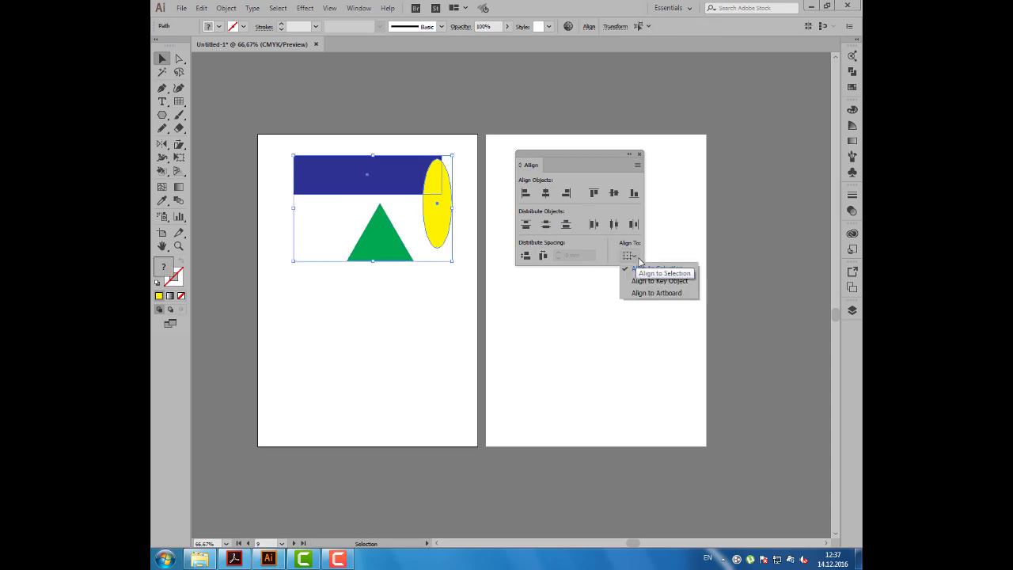
Step: Align to the artboard and centre the three shapes horizontally and vertically on each other
left_click(684, 296)
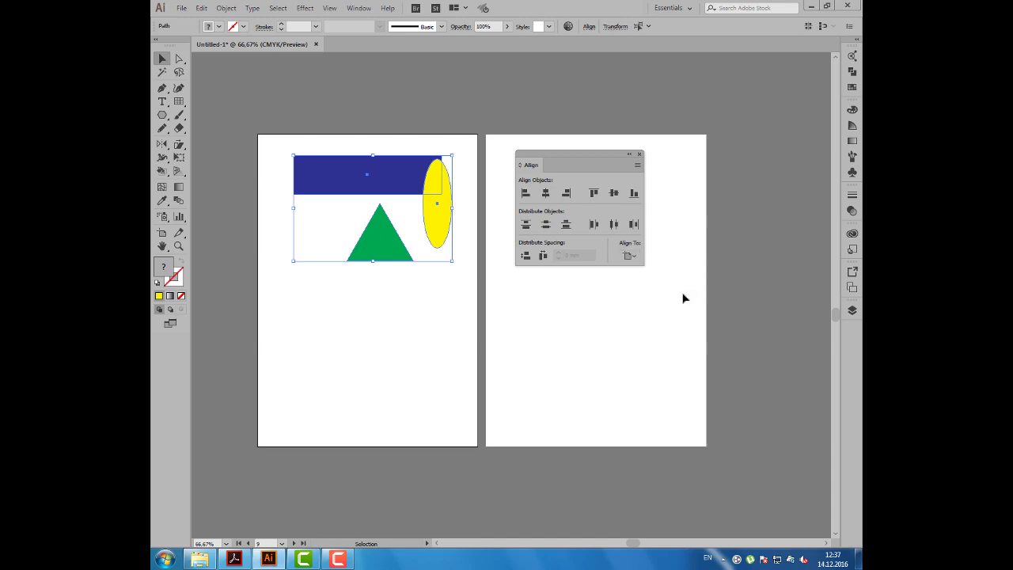
left_click(526, 193)
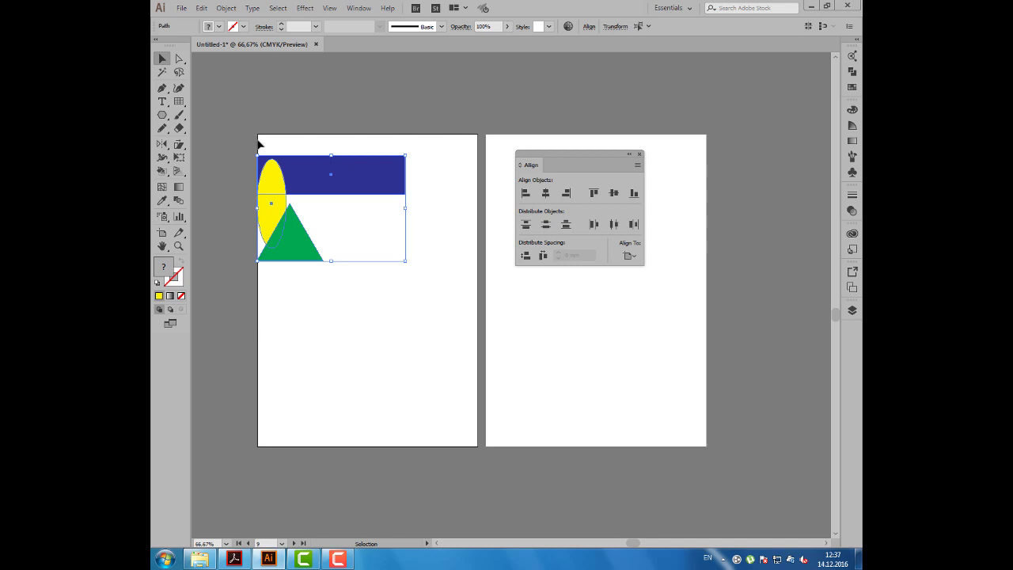
left_click(546, 194)
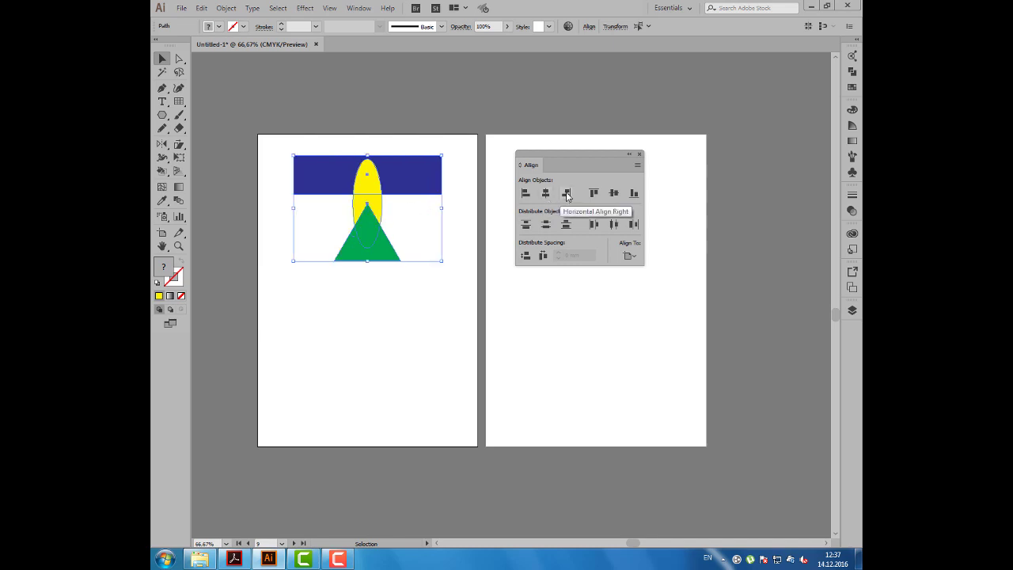
left_click(567, 194)
left_click(594, 194)
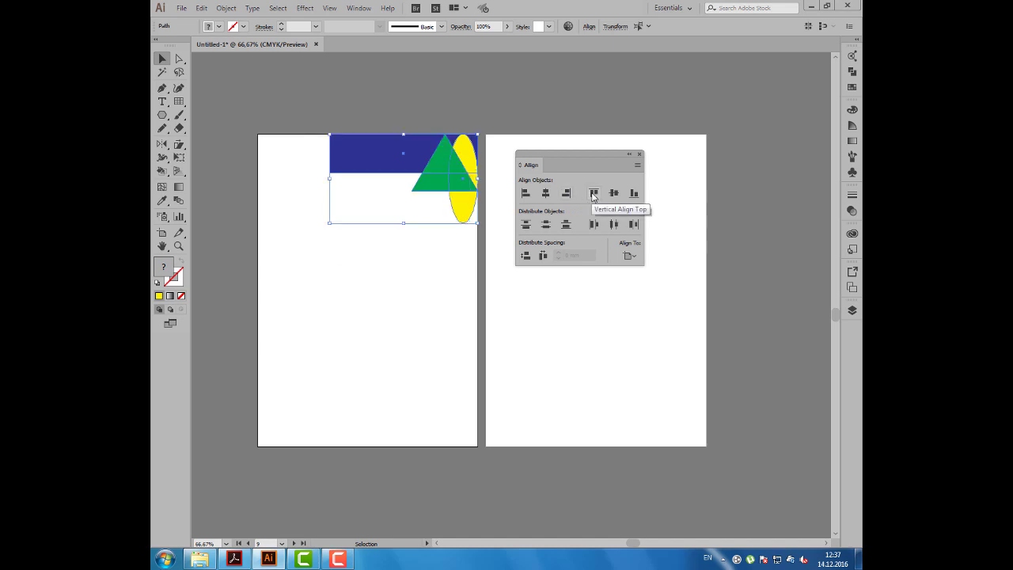
left_click(634, 193)
left_click(614, 193)
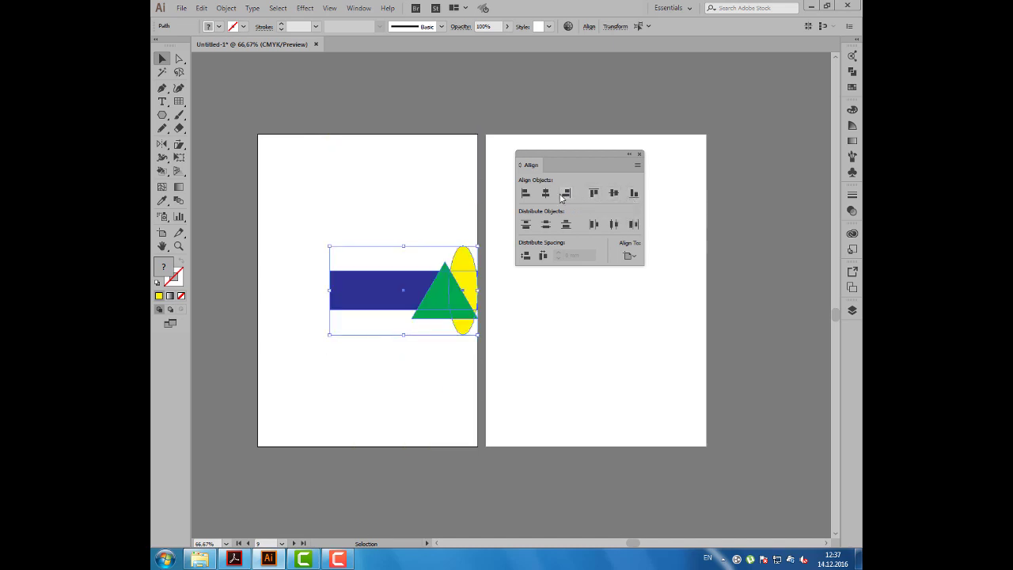
left_click(545, 193)
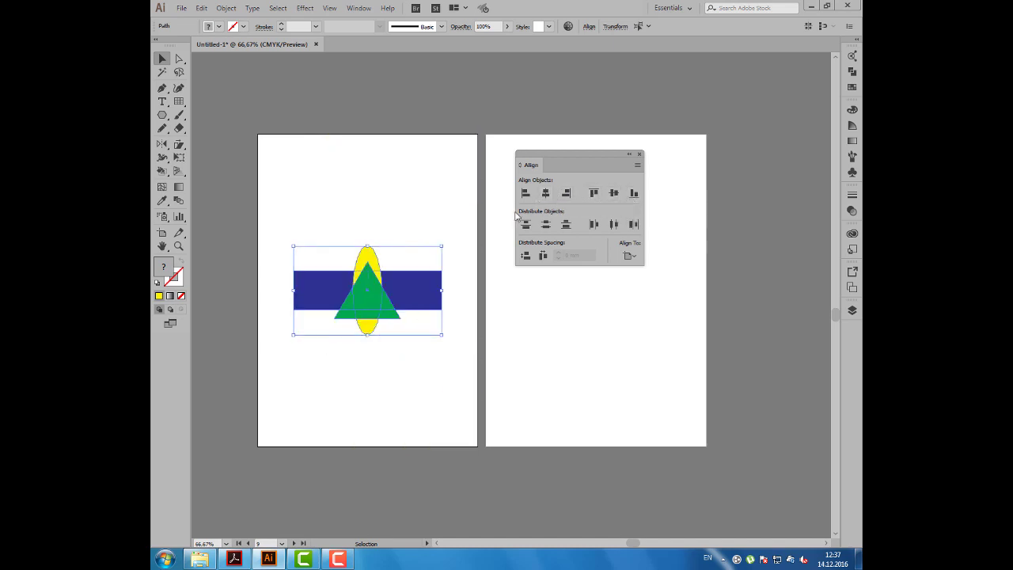
Step: Move the shape group higher on the left artboard, move the Align panel aside, and deselect
left_click_drag(401, 287, 428, 237)
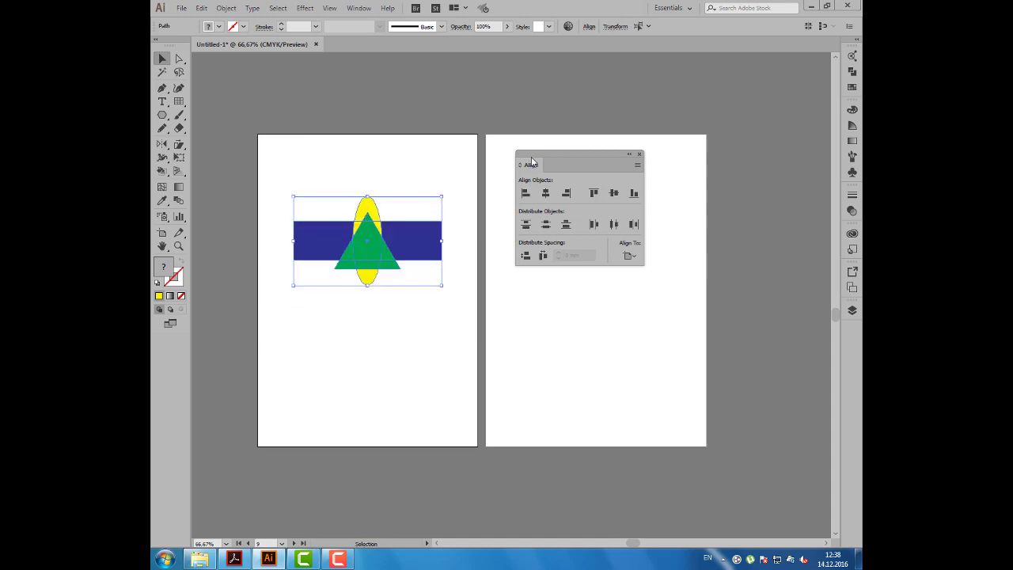
left_click_drag(532, 162, 653, 157)
left_click(547, 197)
left_click_drag(570, 194, 500, 195)
Step: Draw three stacked circles of decreasing size on the right artboard
left_click(162, 114)
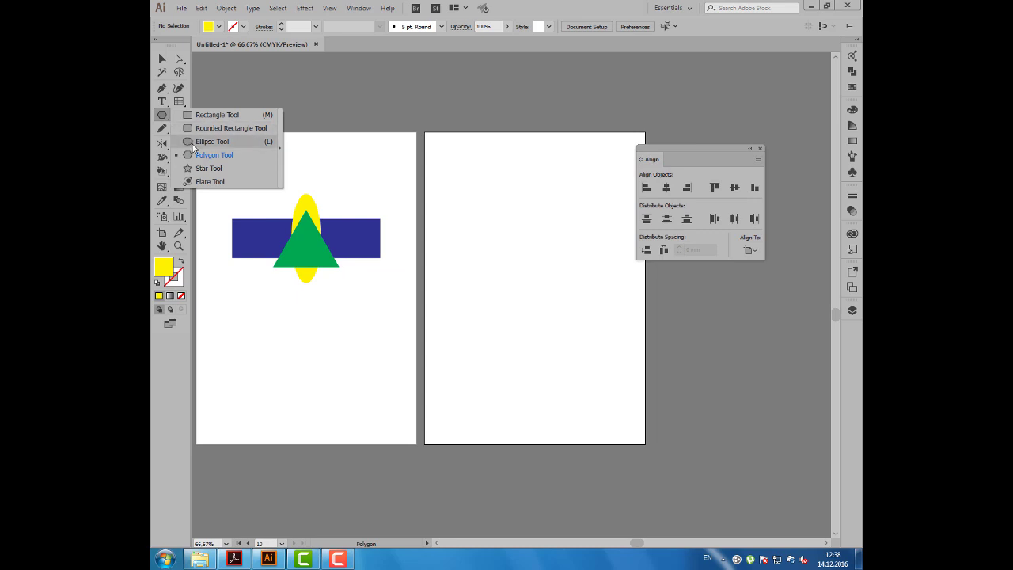
left_click(193, 142)
mouse_move(484, 312)
left_mouse_down()
mouse_move(557, 396)
mouse_move(573, 399)
left_mouse_up()
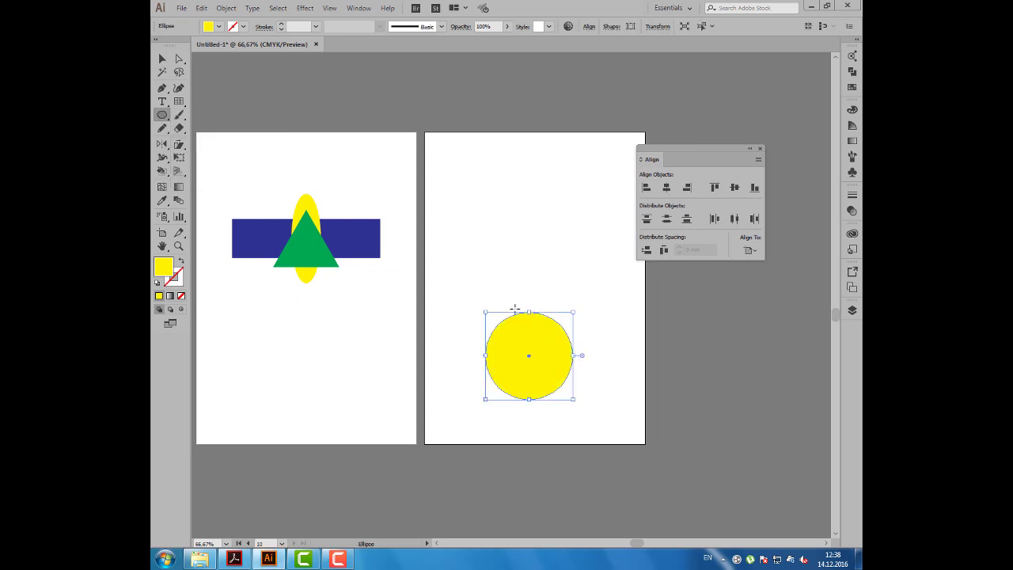
left_click_drag(504, 273, 552, 321)
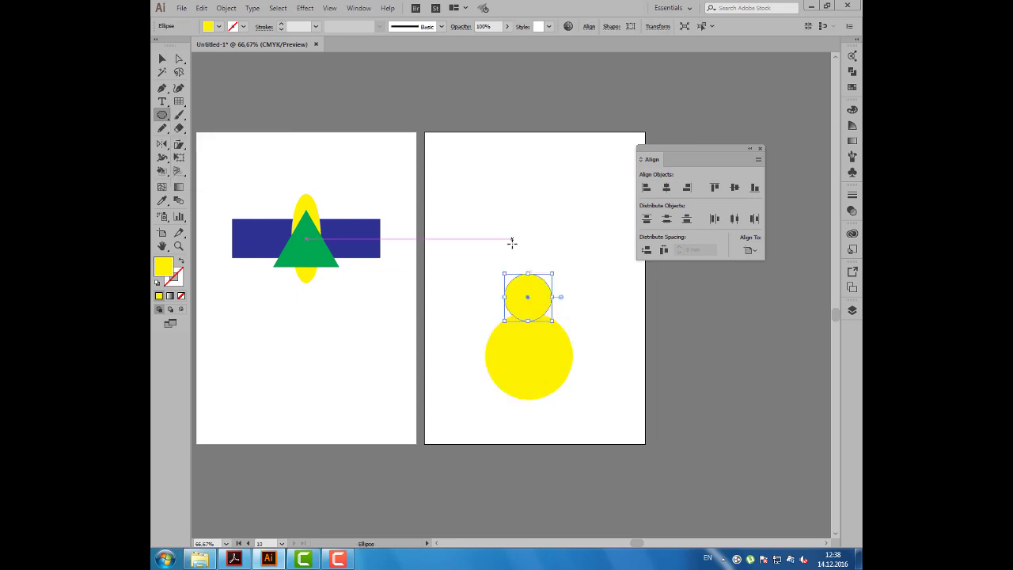
left_click_drag(513, 248, 545, 280)
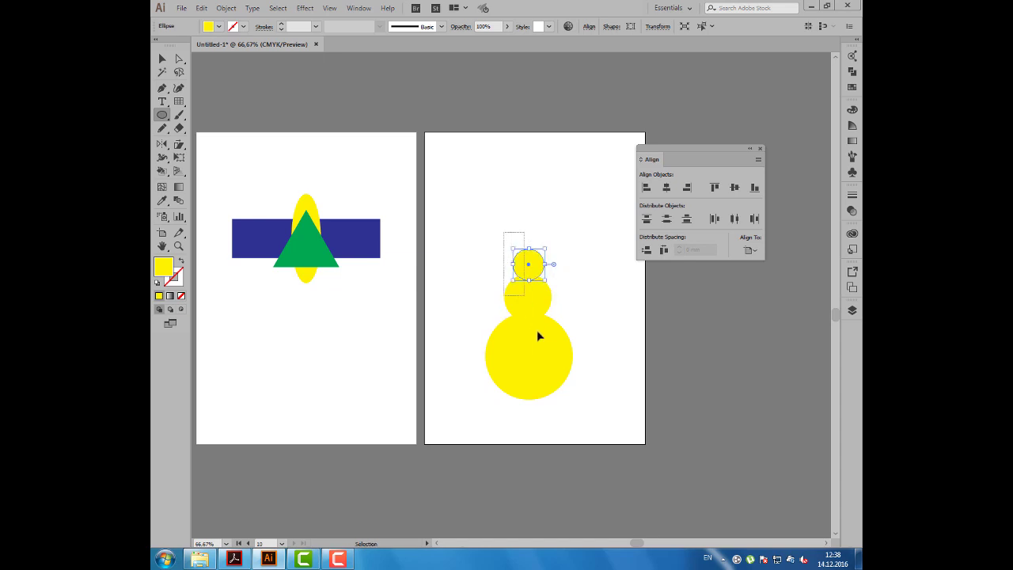
Step: Fill all three circles with a blue gradient swatch and reselect them
key("ctrl+alt+a")
left_click(218, 26)
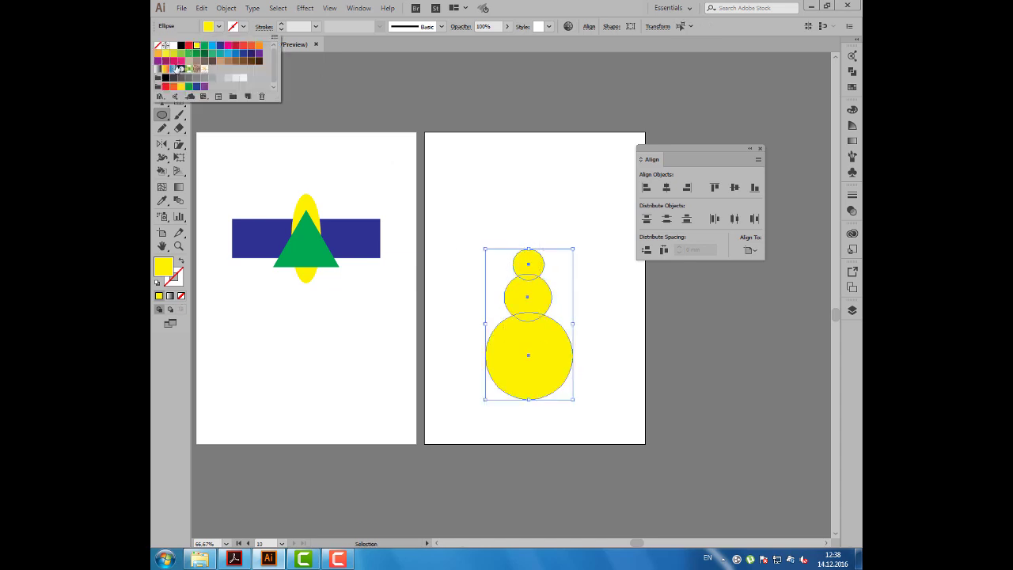
left_click(177, 69)
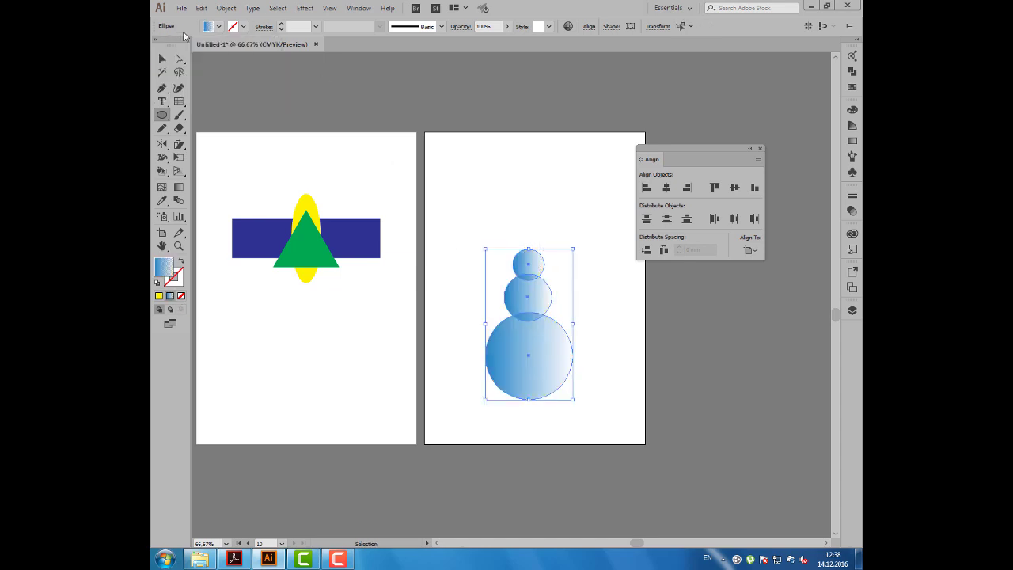
left_click(162, 59)
left_click(492, 189)
left_click_drag(509, 218, 574, 356)
left_click(757, 252)
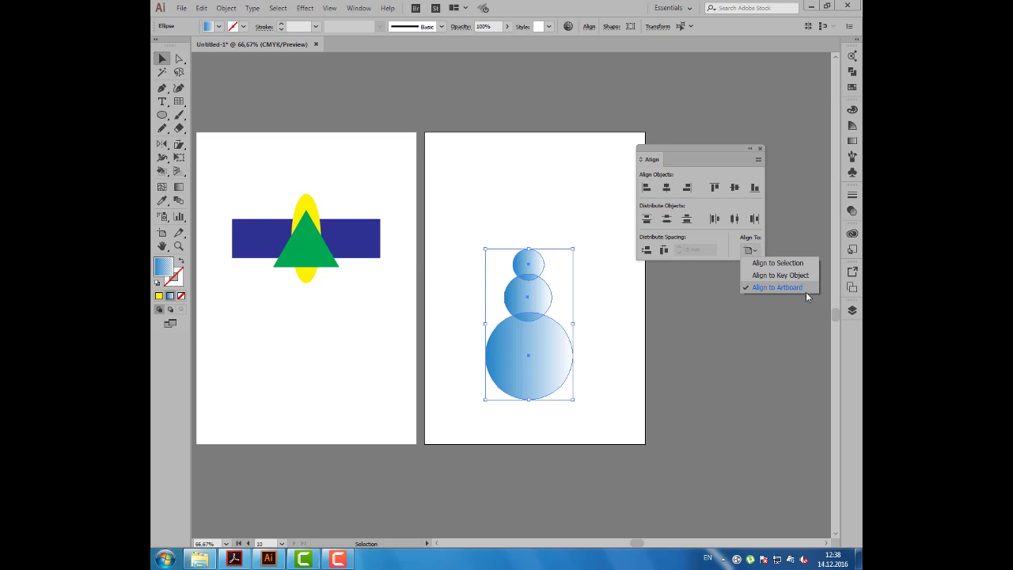
Step: Centre the three circles on one vertical axis, undoing a trial vertical-centre alignment
left_click(682, 158)
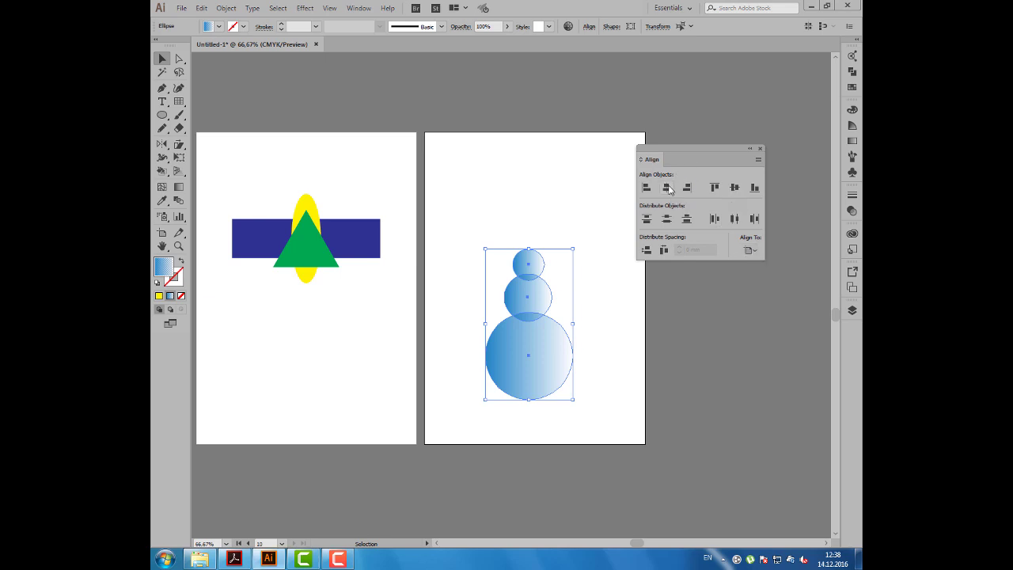
left_click(667, 187)
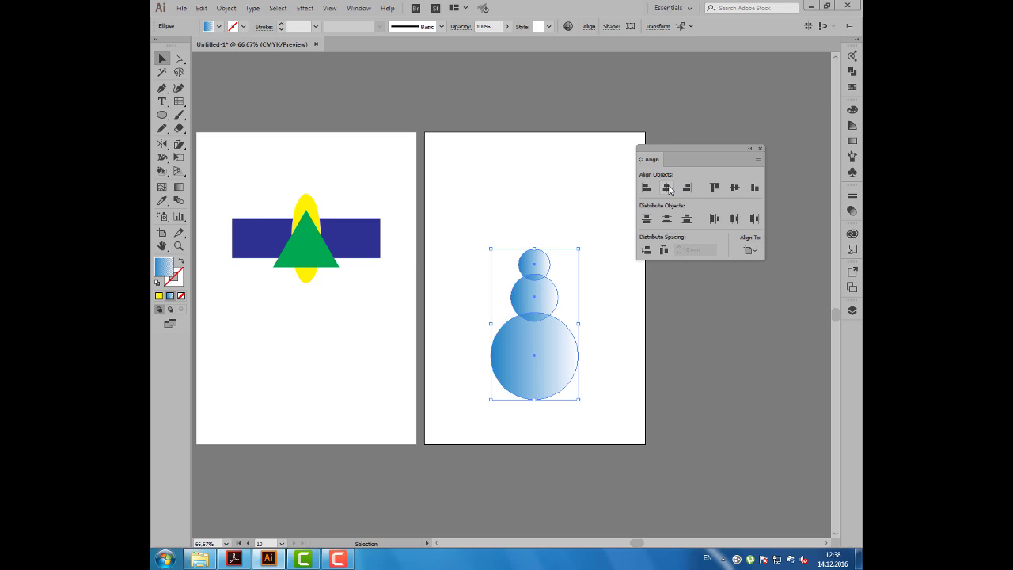
left_click(734, 188)
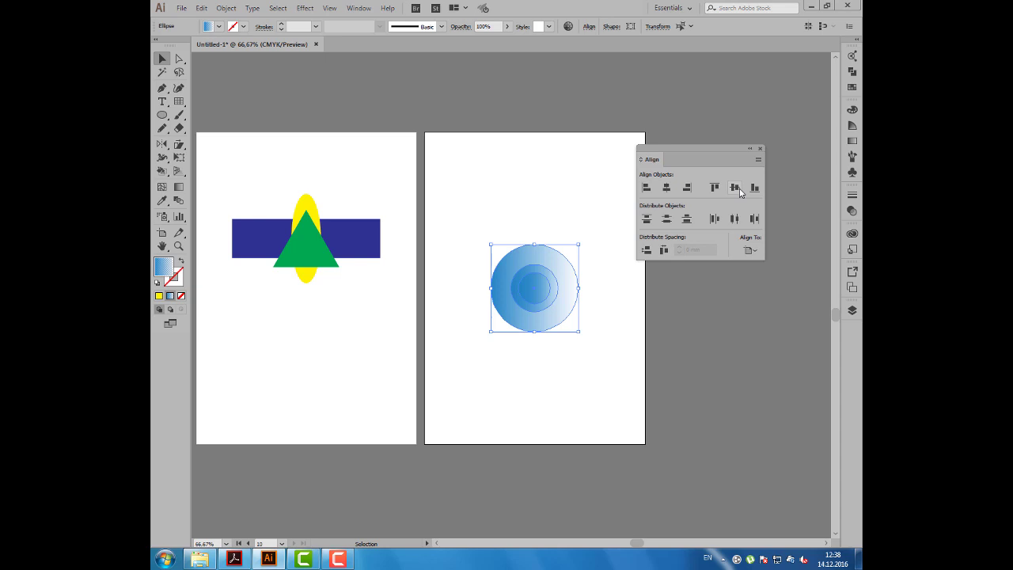
key("ctrl+z")
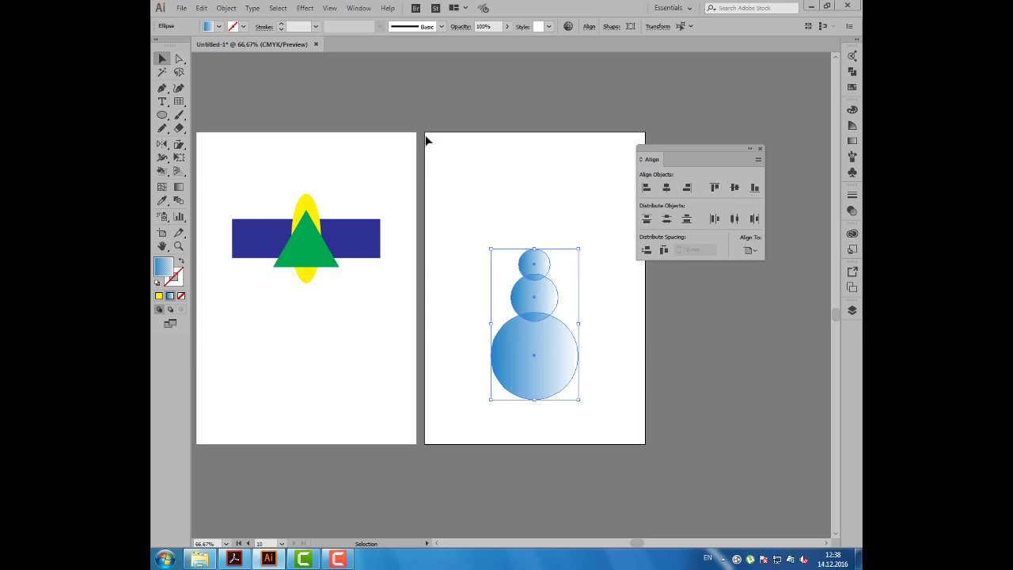
Step: Group the three circles into one snowman and move it slightly left
left_click(226, 8)
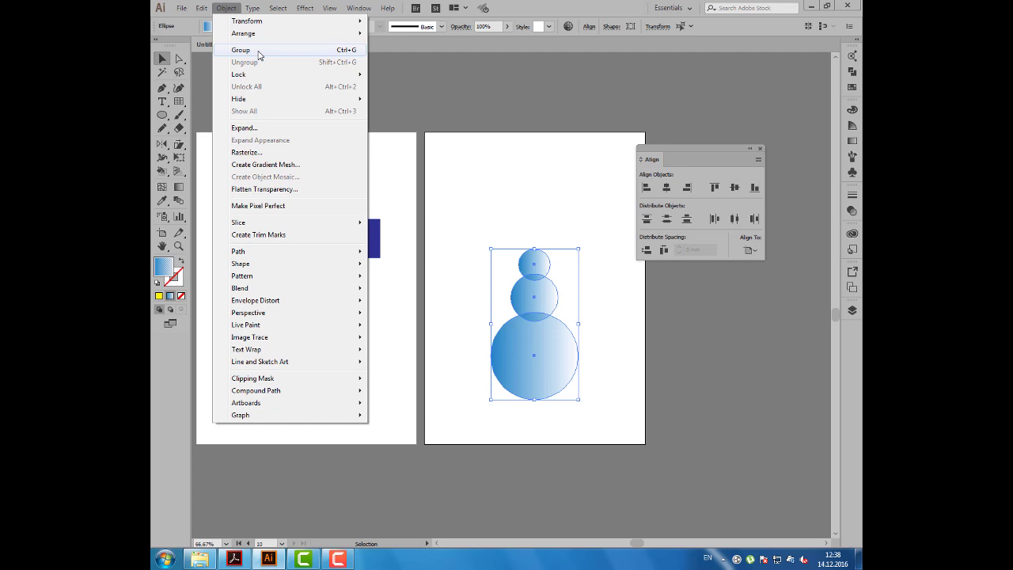
left_click(259, 52)
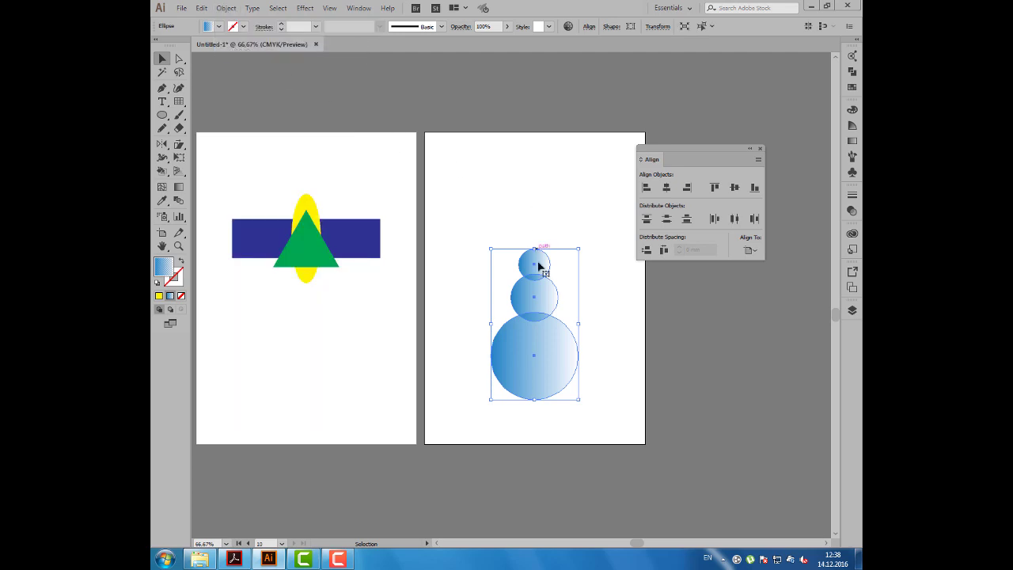
left_click_drag(539, 267, 519, 271)
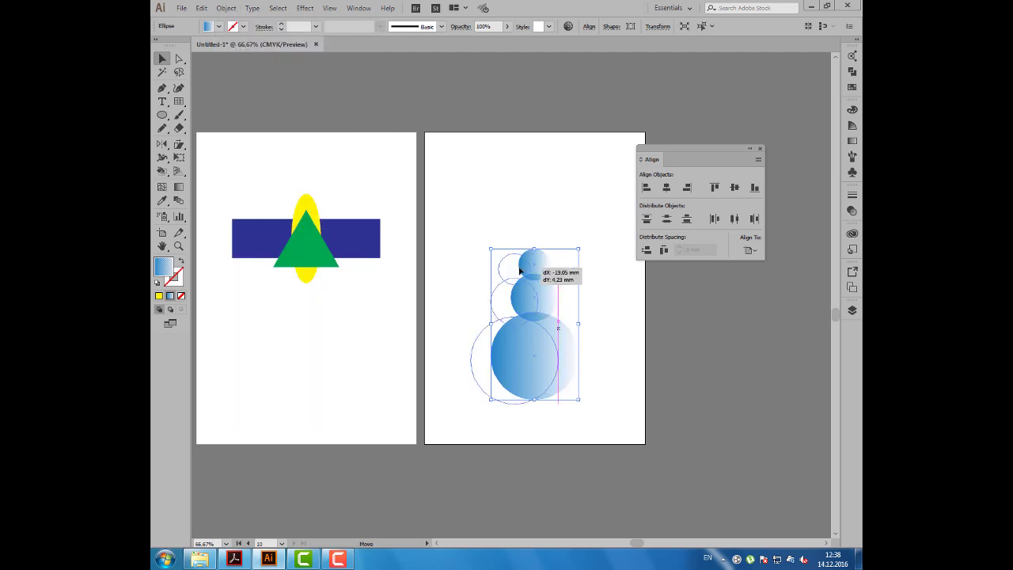
Step: Centre the snowman horizontally and vertically on its artboard
left_click(667, 187)
left_click(734, 188)
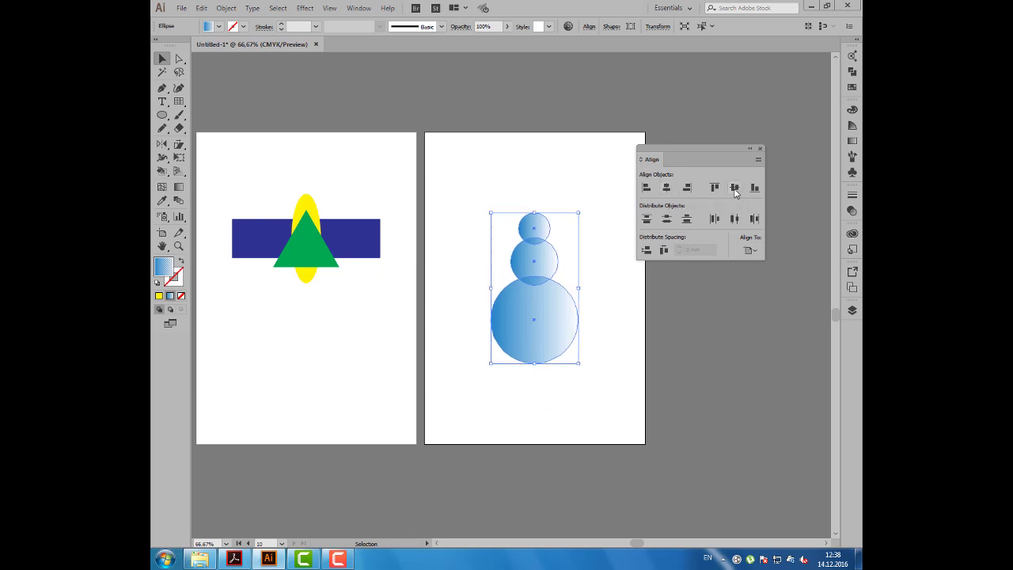
scroll(351, 243, "down", 1)
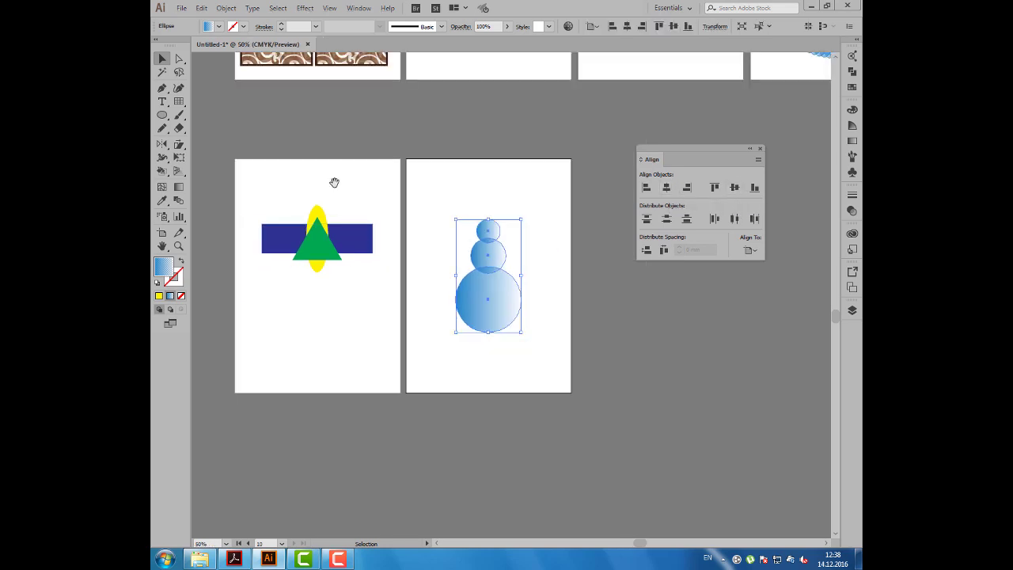
left_click_drag(335, 180, 393, 444)
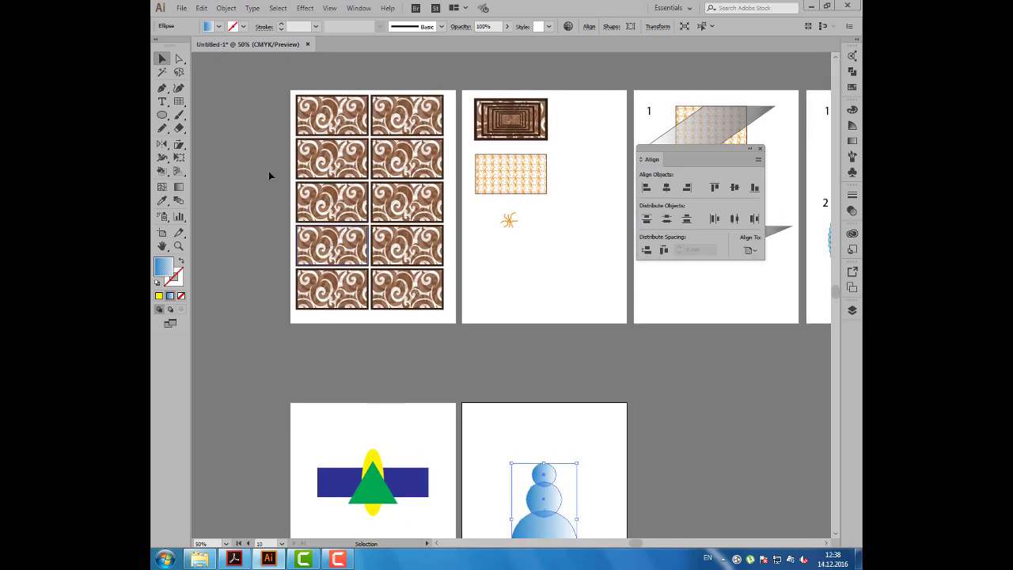
Step: Group the ten patterned tiles, centre the group on the first artboard, then deselect
left_click(425, 299)
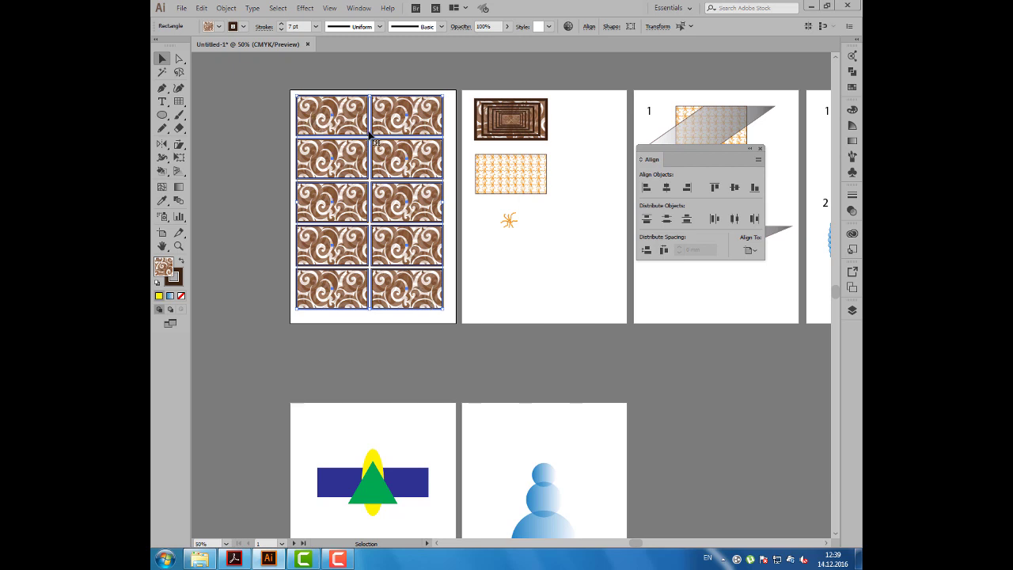
left_click(226, 8)
left_click(240, 49)
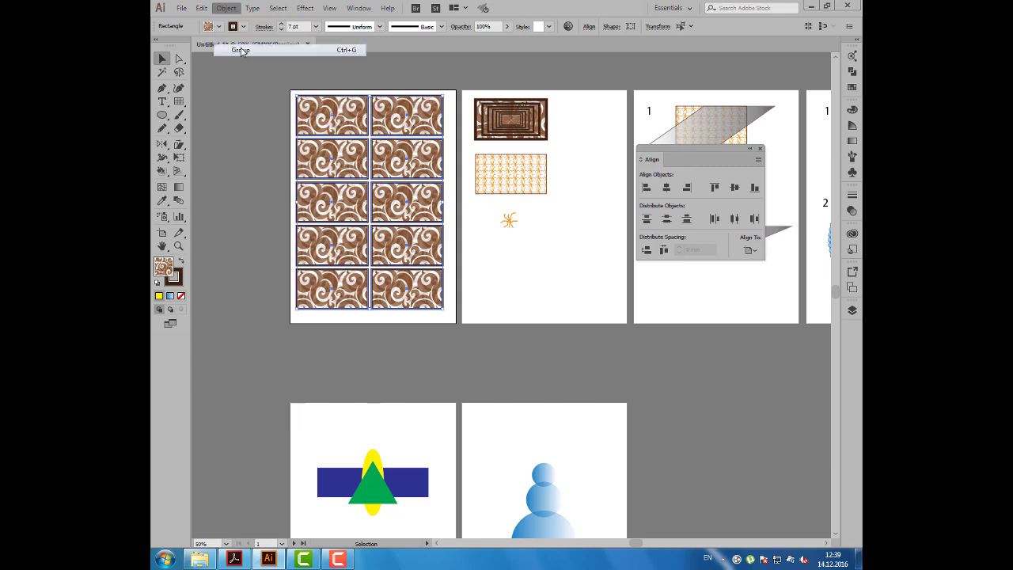
left_click(750, 250)
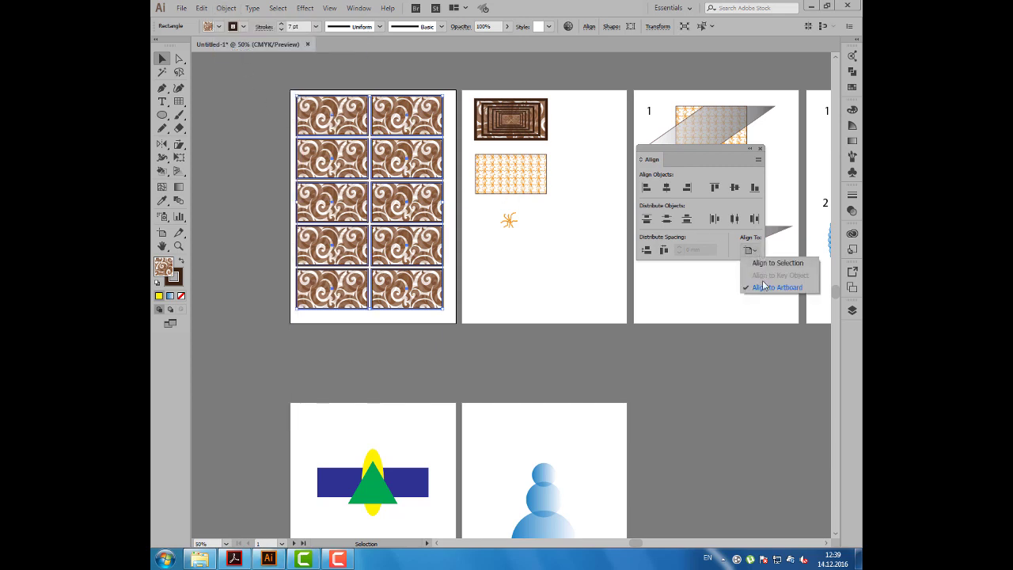
left_click(695, 173)
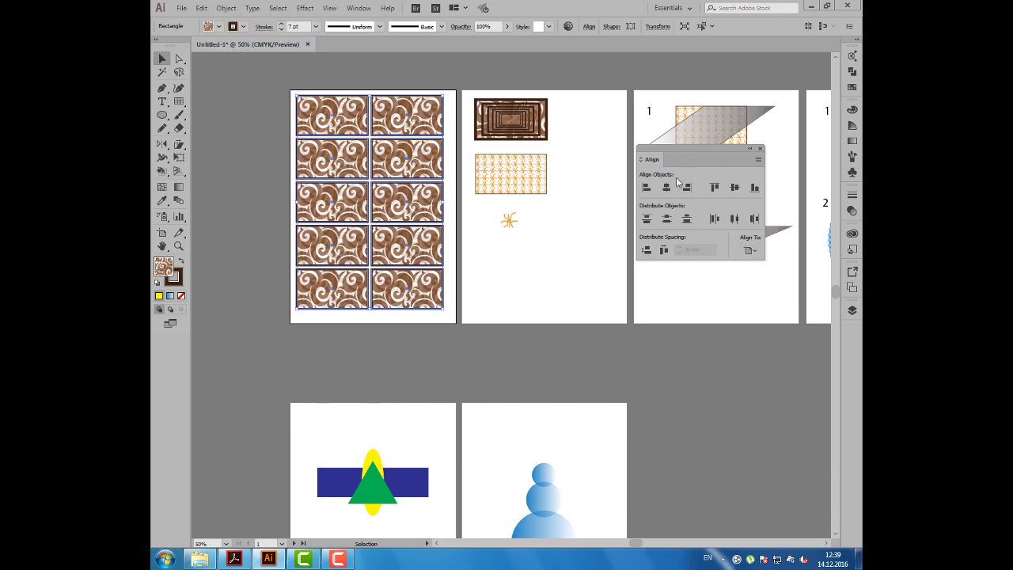
left_click(670, 192)
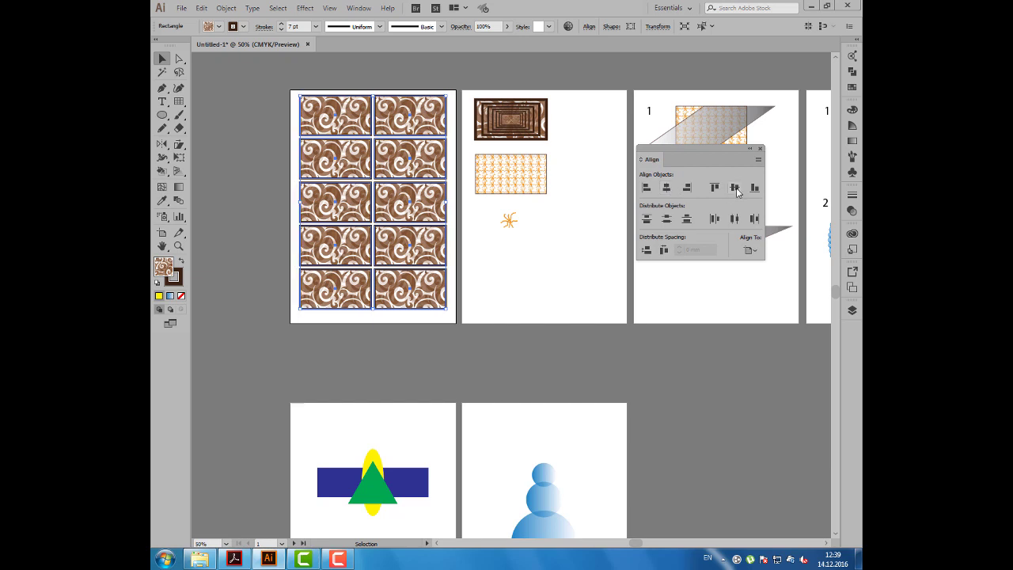
left_click(736, 189)
left_click(703, 377)
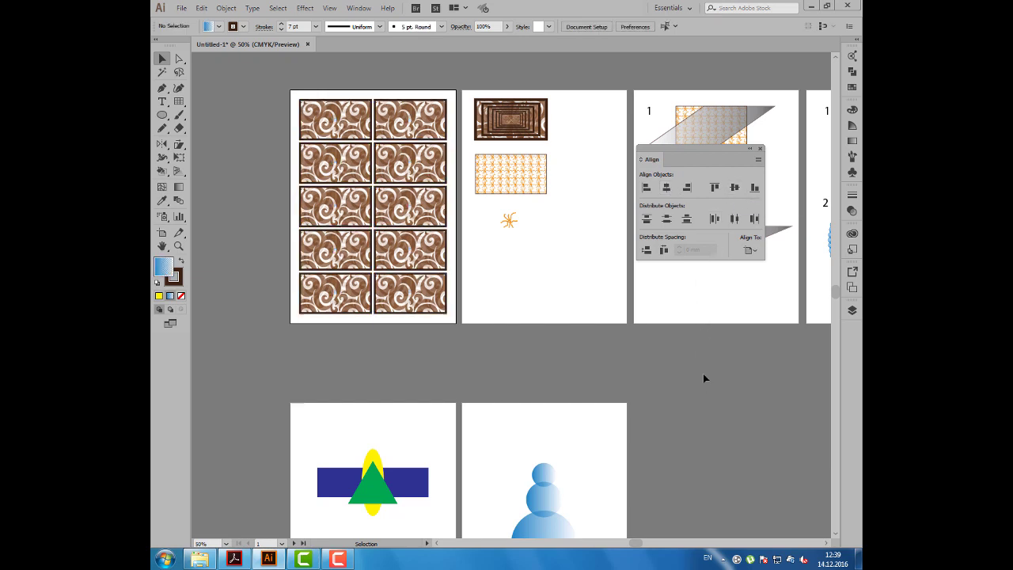
left_click_drag(704, 377, 669, 198)
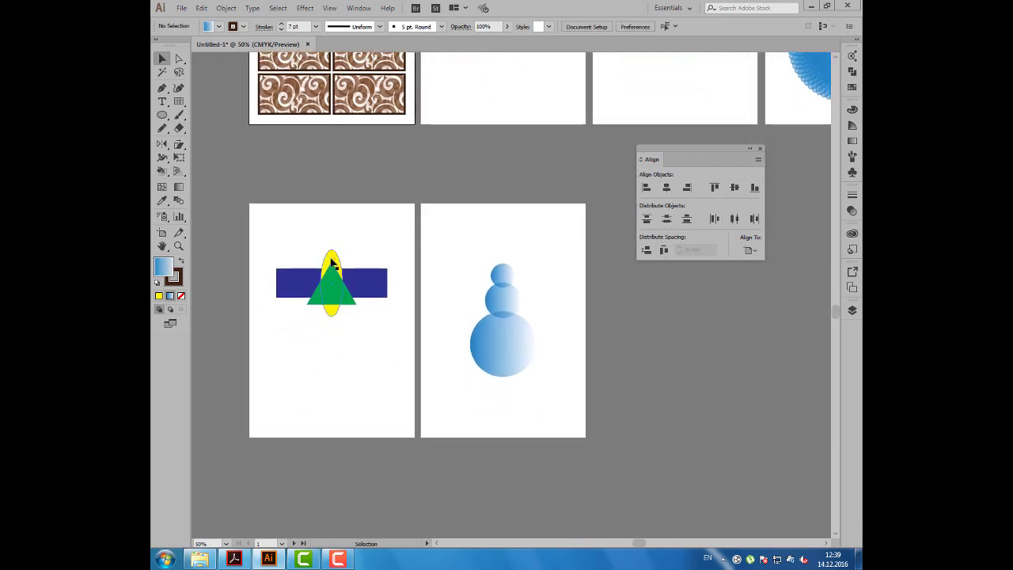
Step: Move the yellow ellipse and green triangle beneath the blue bar
mouse_move(336, 261)
left_mouse_down()
mouse_move(334, 348)
mouse_move(349, 266)
mouse_move(332, 273)
left_mouse_up()
left_click(301, 283)
left_click_drag(347, 307, 344, 328)
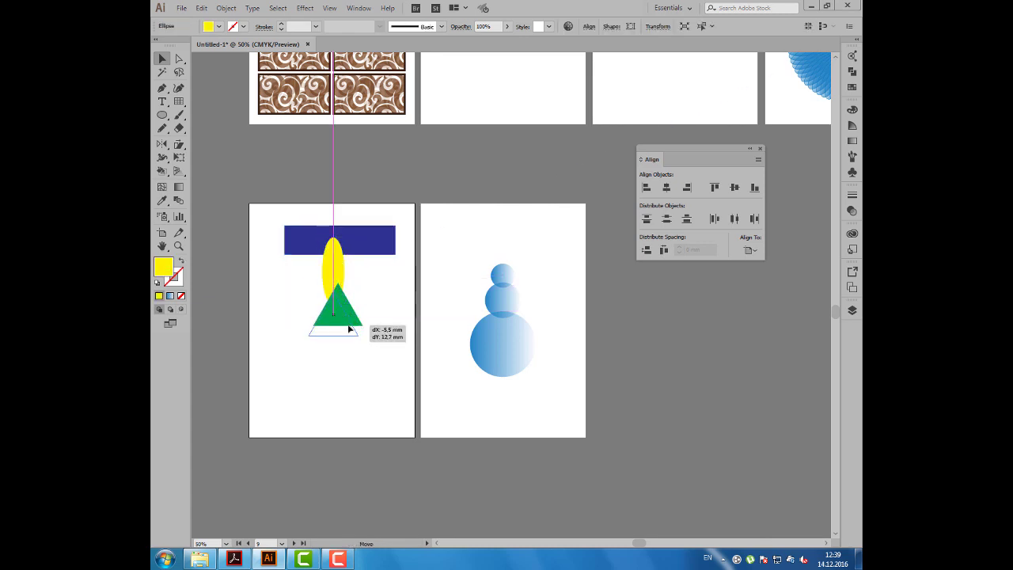
Step: Distribute the bar, ellipse and triangle by top and left edges, aligned to the selection
left_click_drag(295, 213, 381, 318)
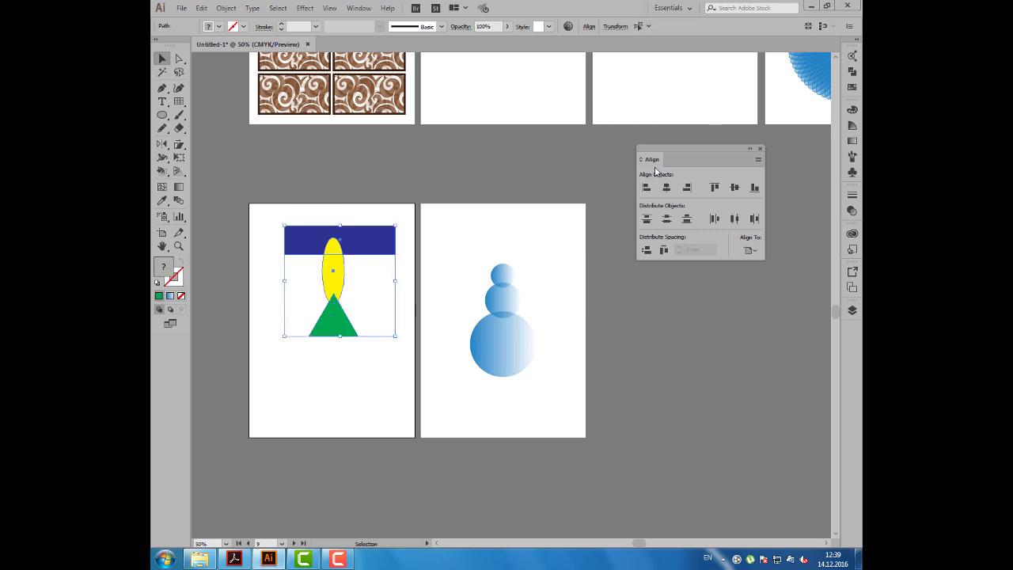
left_click_drag(640, 162, 598, 165)
left_click(709, 253)
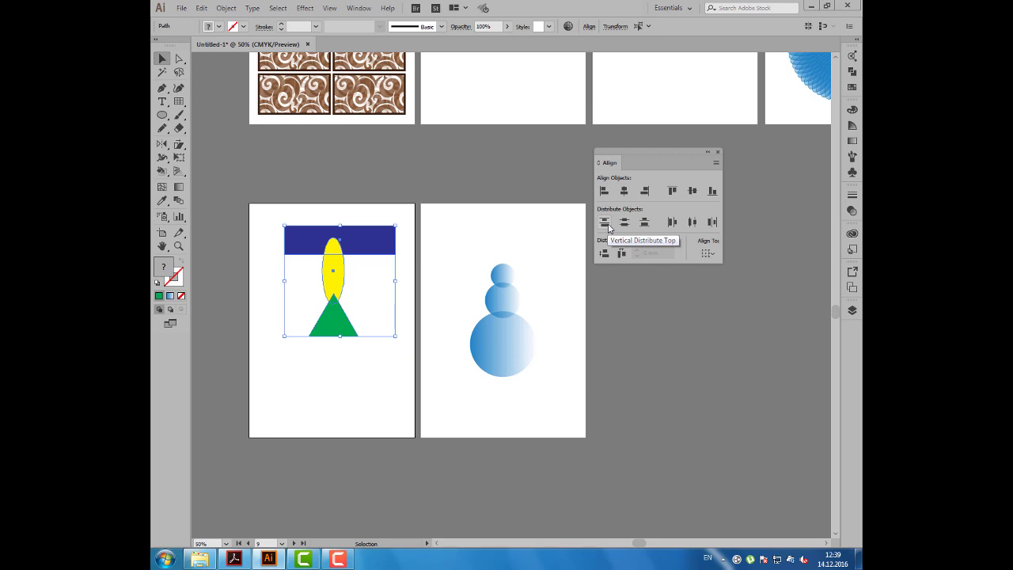
left_click(605, 223)
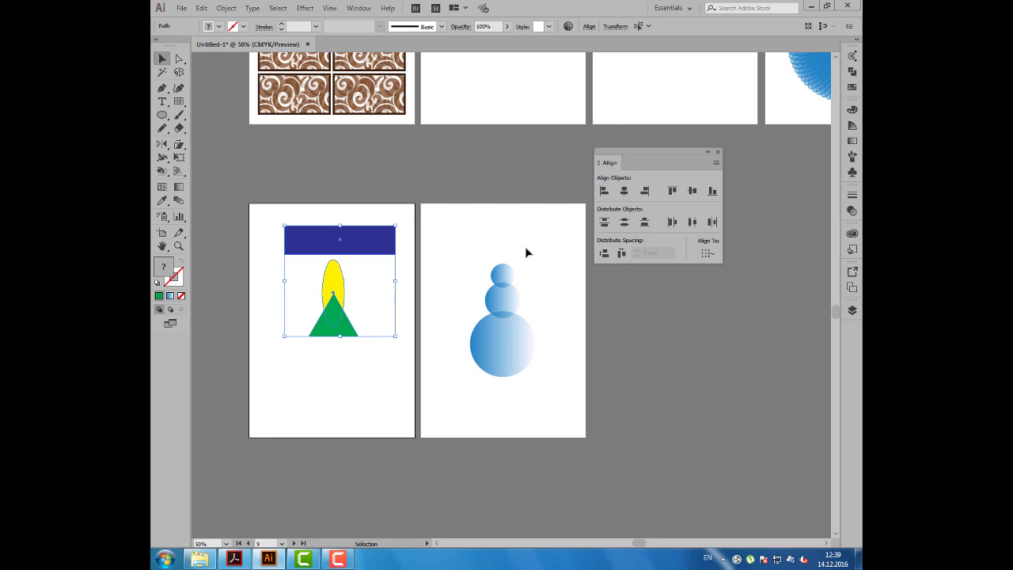
left_click(672, 223)
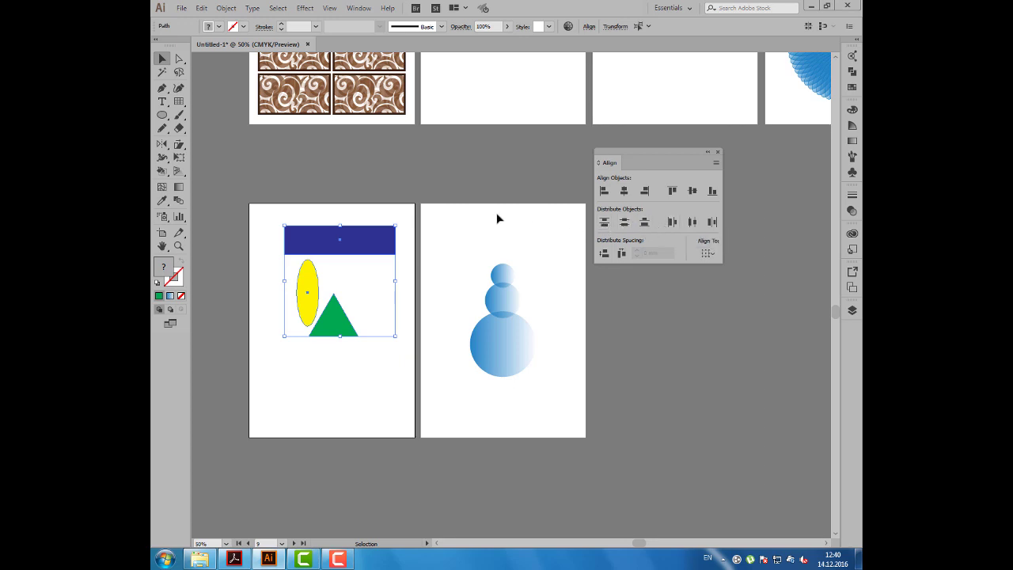
Step: Horizontally centre the bar, ellipse and triangle, then nudge them up and right
left_click(625, 192)
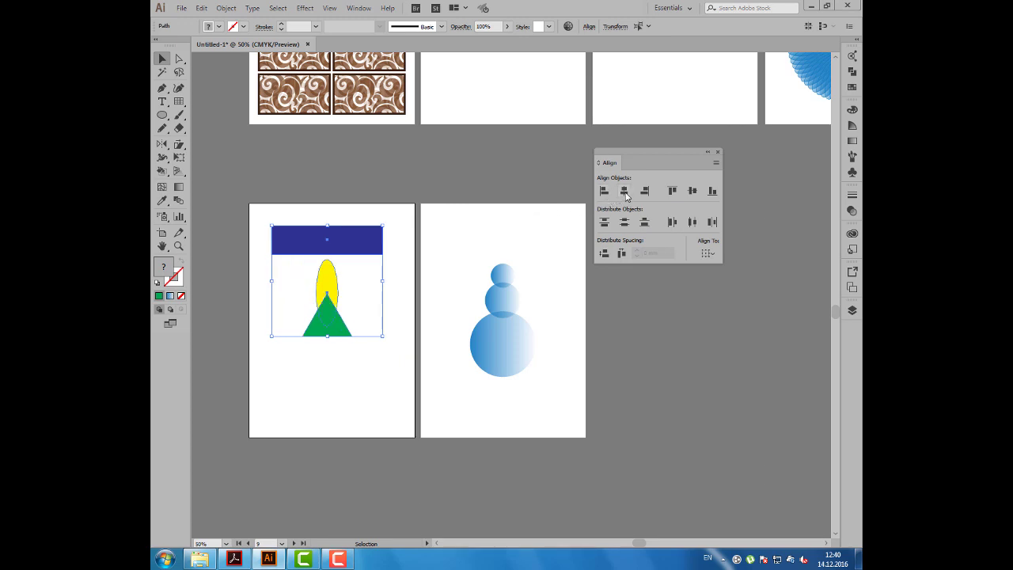
left_click_drag(631, 159, 635, 175)
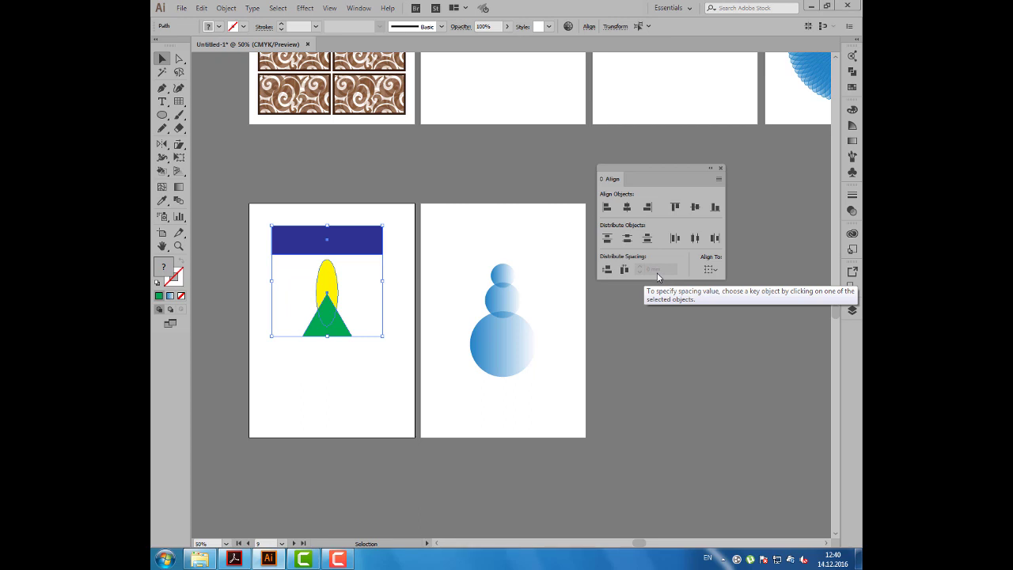
left_click(448, 241)
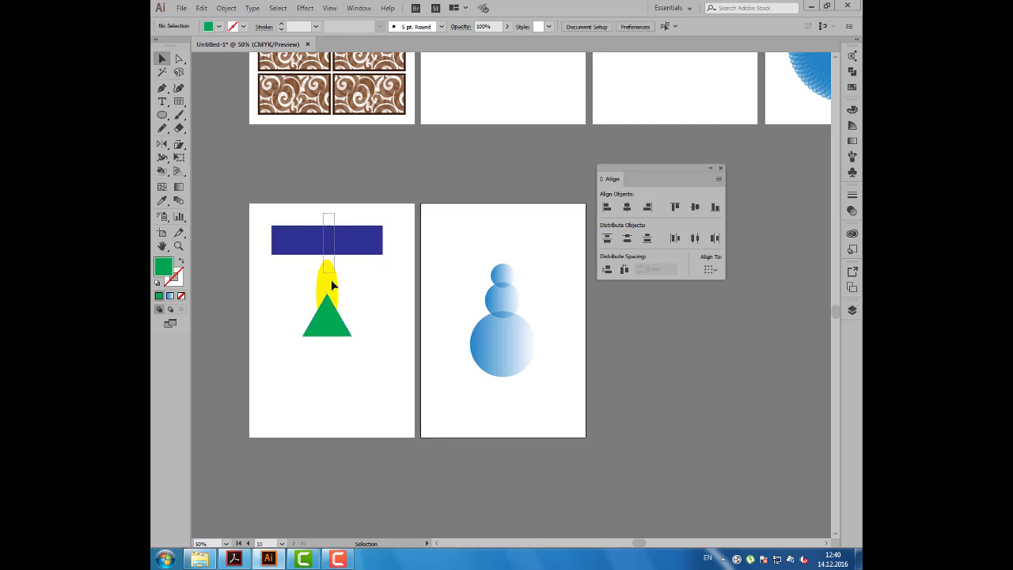
left_click_drag(330, 239, 344, 235)
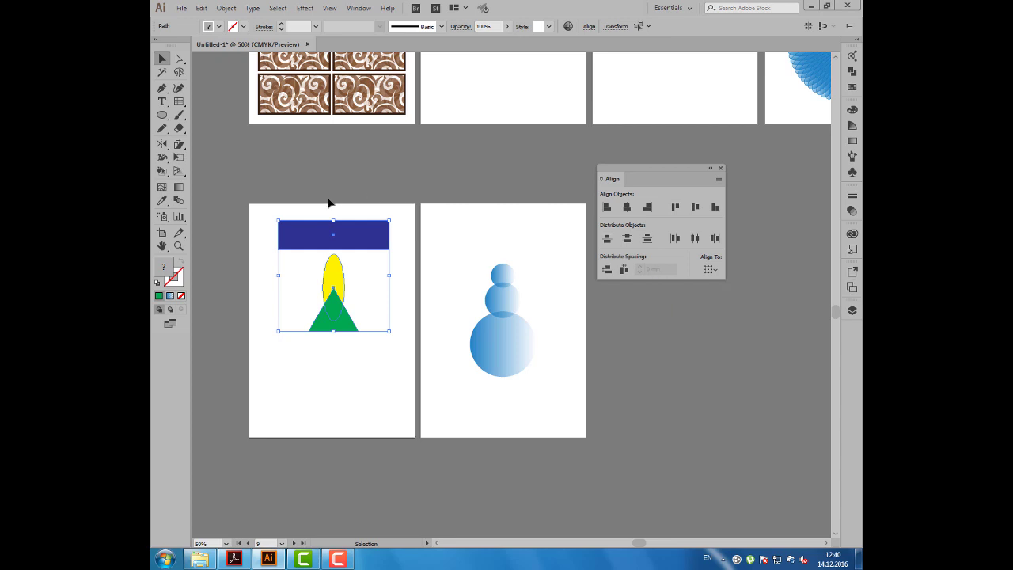
Step: Space the bar, ellipse and triangle 12 mm apart vertically, with the bar as key object
left_click_drag(325, 188, 348, 316)
left_click(361, 236)
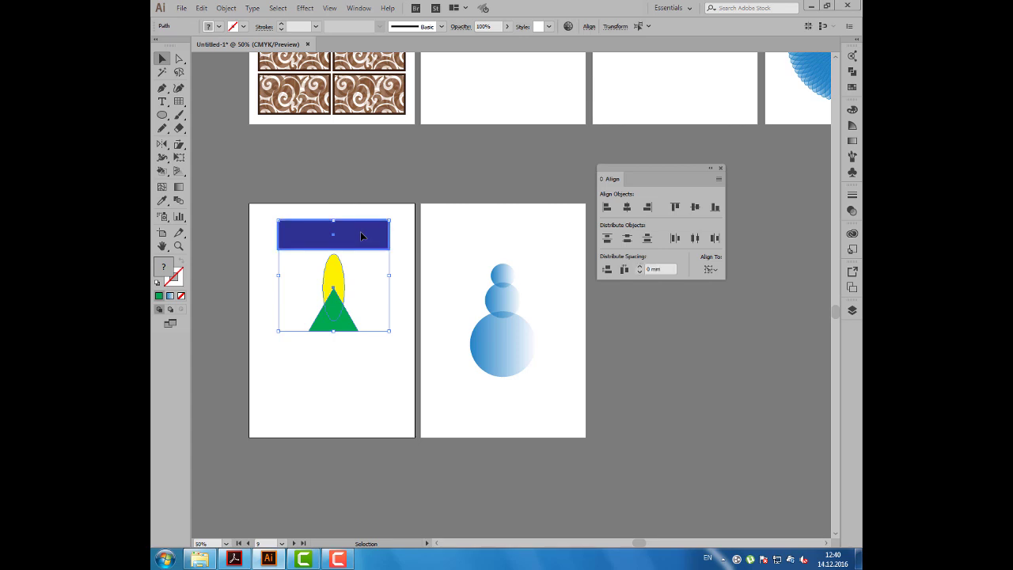
left_click(654, 269)
type("12")
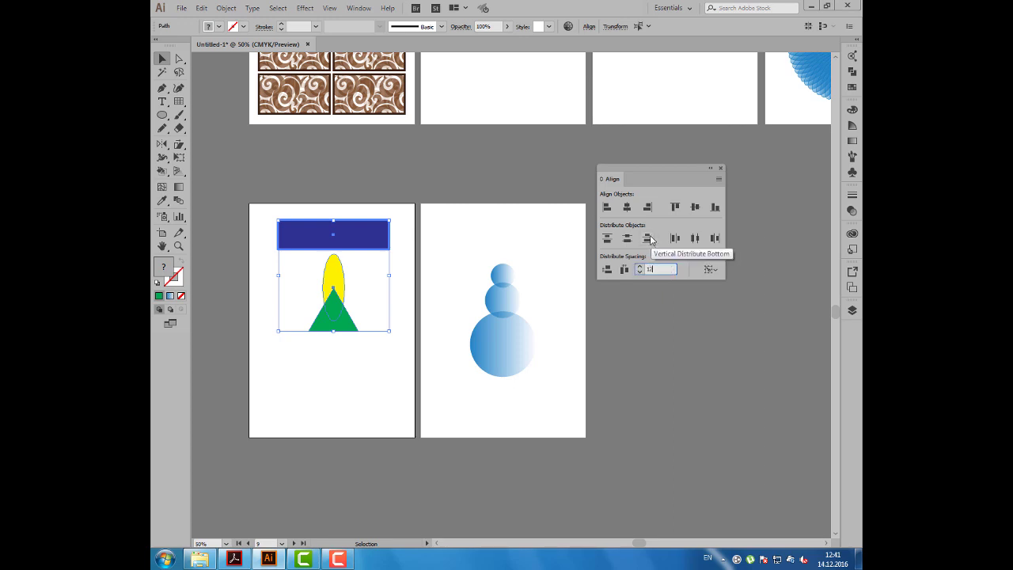
key("Return")
left_click(607, 270)
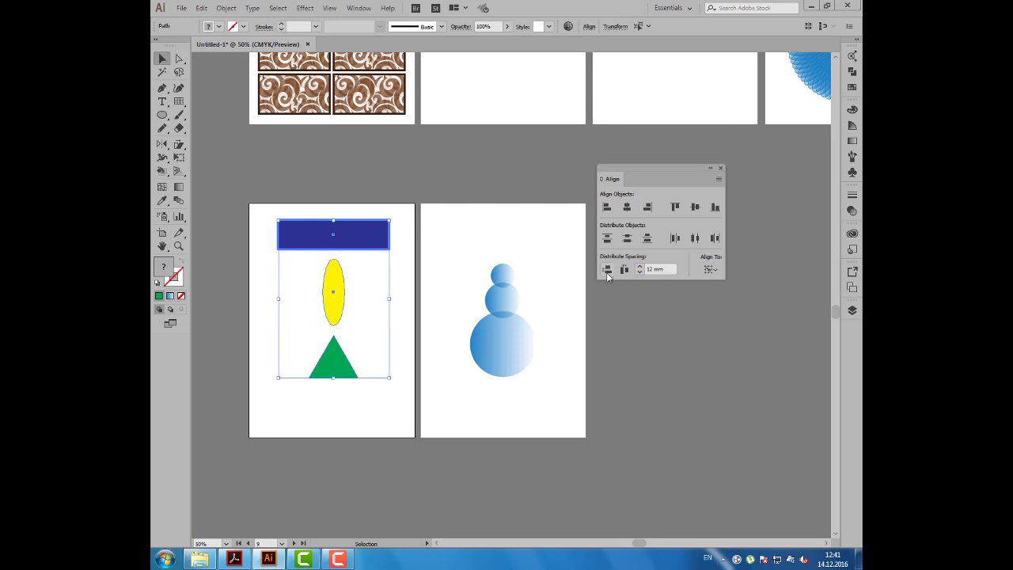
left_click(438, 238)
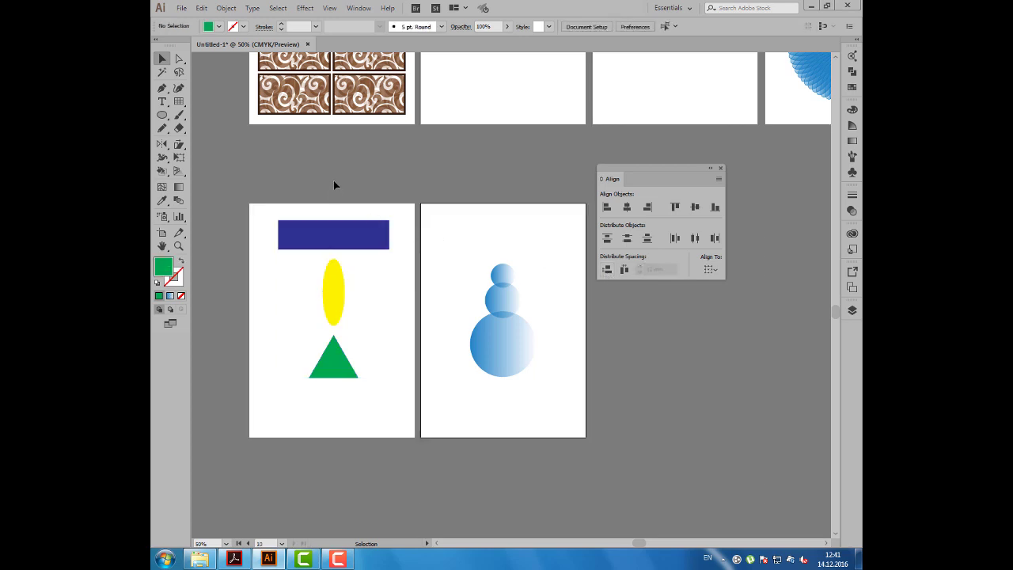
Step: Reduce the vertical spacing to 0 mm so the three shapes touch
left_click_drag(311, 204, 353, 350)
left_click(348, 240)
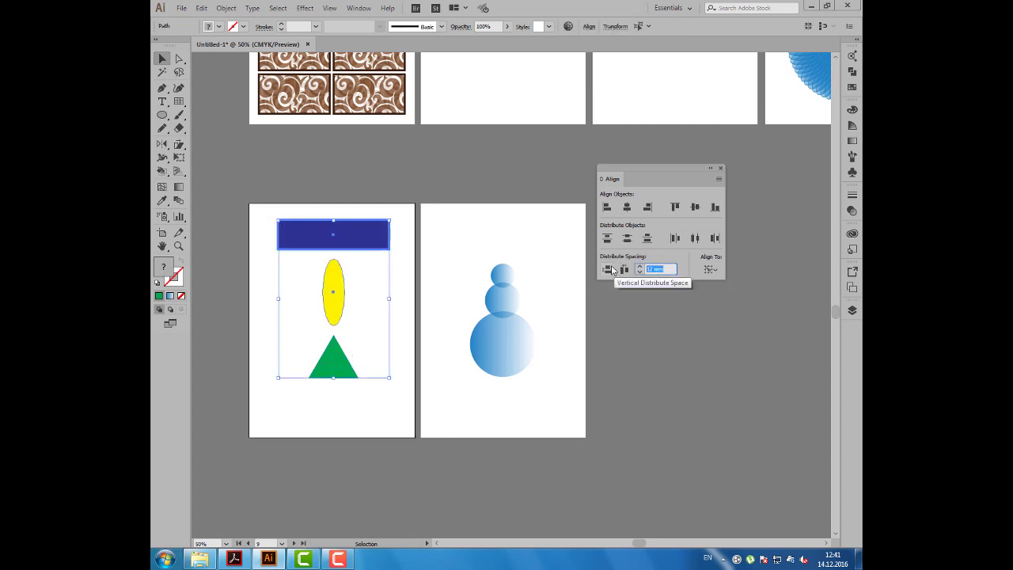
type("0")
key("Return")
left_click(608, 270)
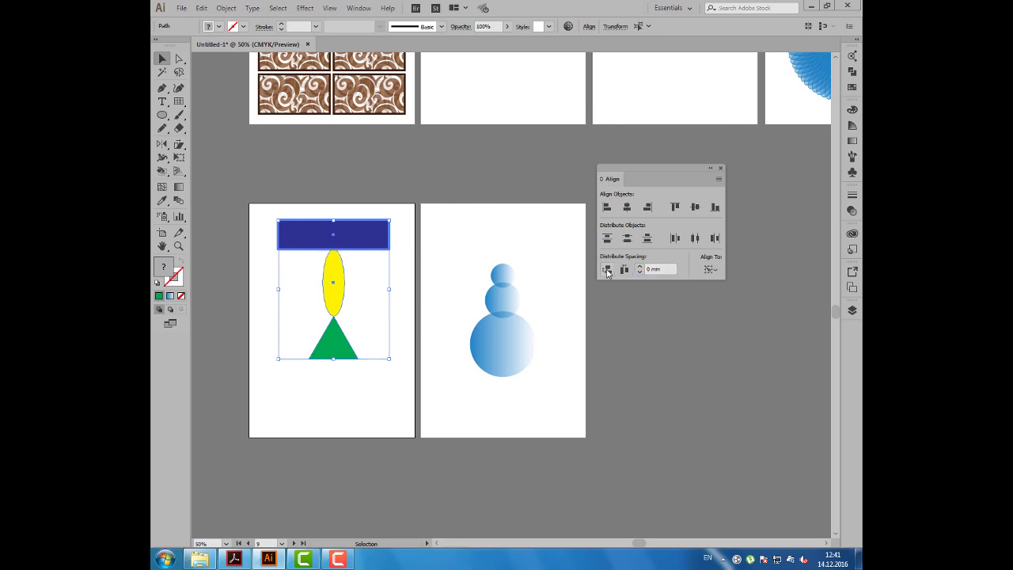
left_click(428, 233)
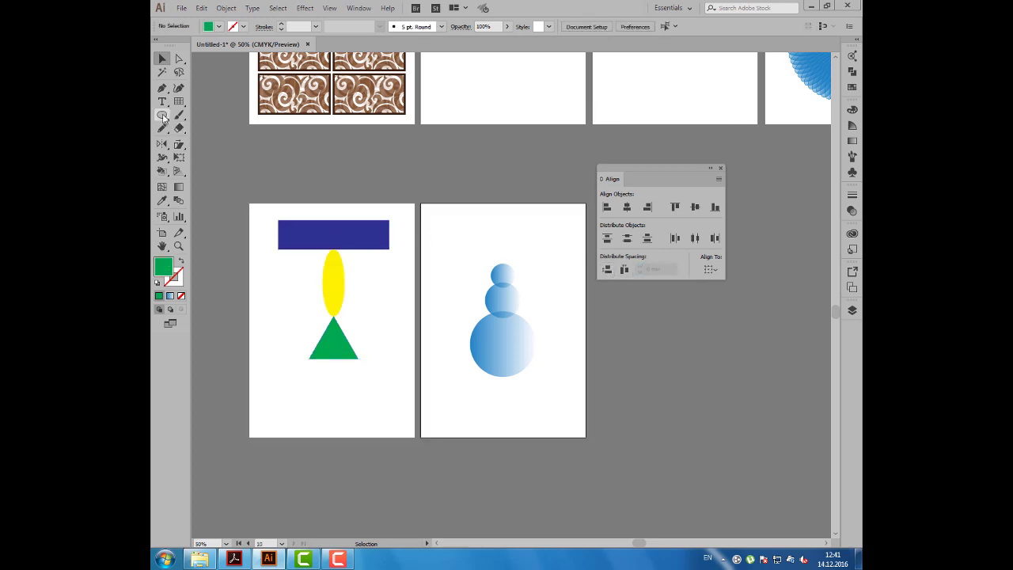
Step: Draw a red-outlined circle at the artboard's bottom-left and duplicate it into five circles
left_click(163, 114)
left_click_drag(271, 399, 303, 426)
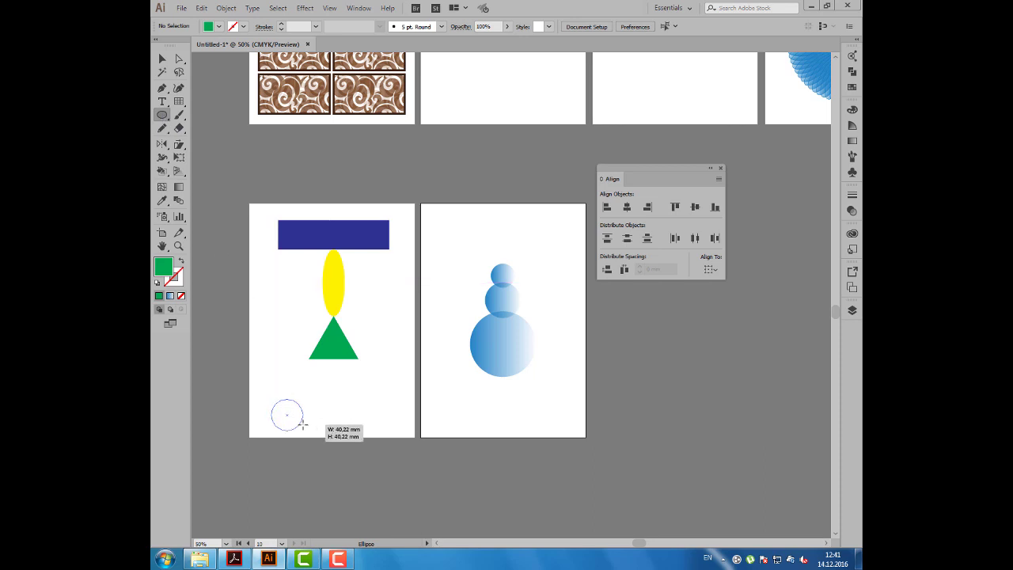
left_click(243, 26)
left_click(240, 46)
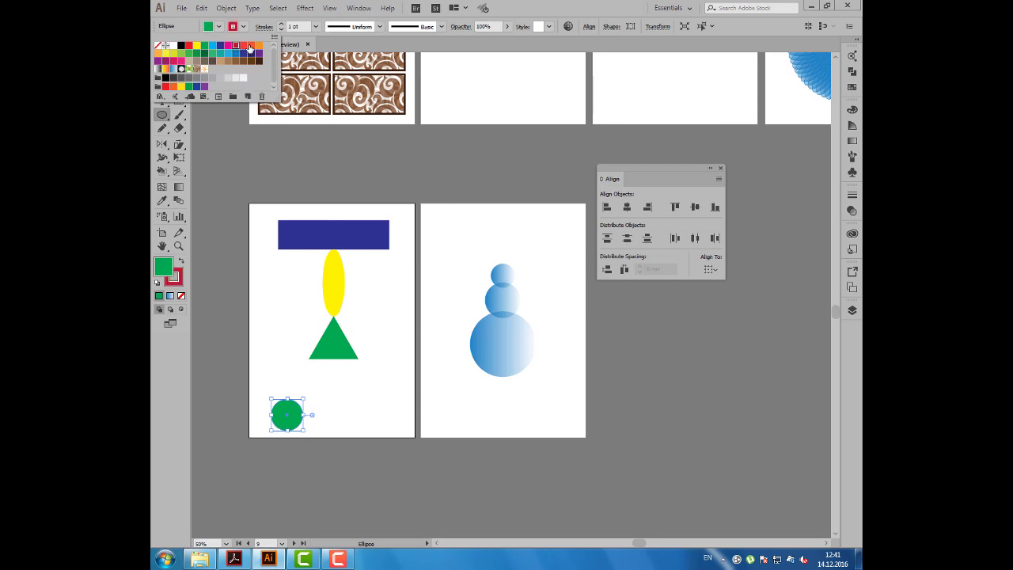
left_click(163, 58)
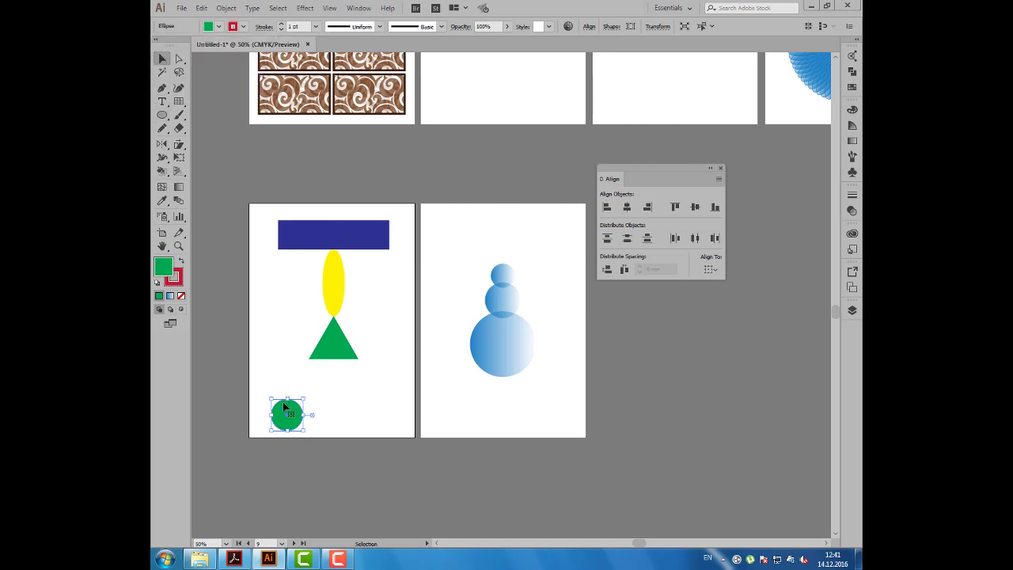
mouse_move(285, 413)
left_mouse_down()
mouse_move(358, 416)
mouse_move(270, 404)
left_mouse_up()
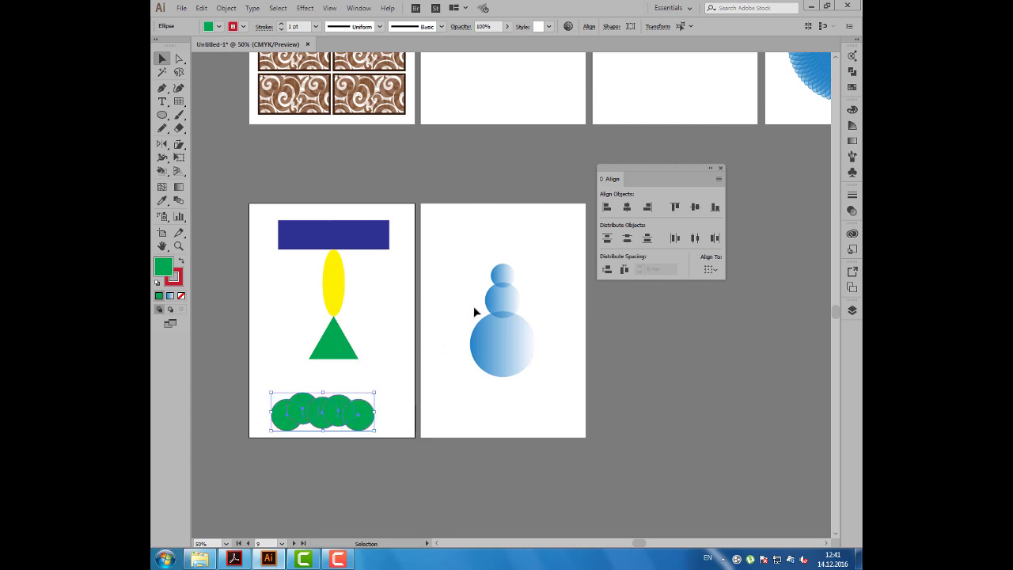
Step: Align the five circles in a row, space them 2 mm apart, and shift the row left
left_click(696, 208)
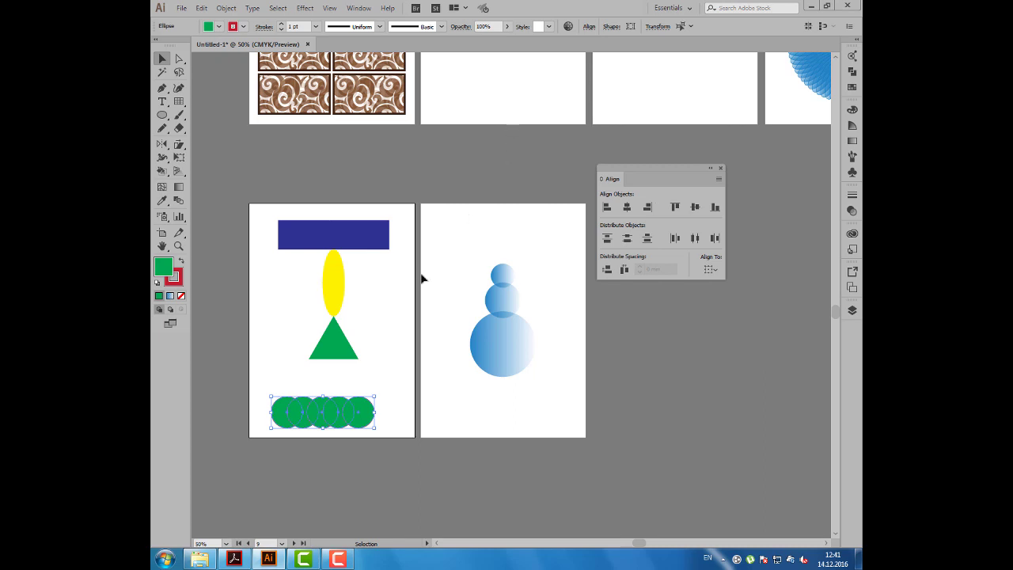
left_click(279, 406)
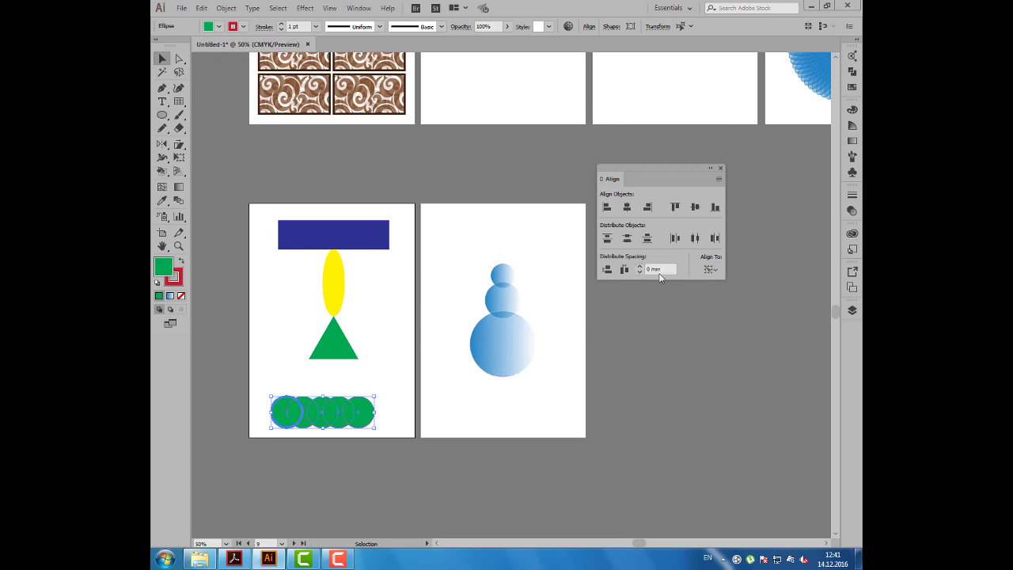
left_click(662, 269)
type("2")
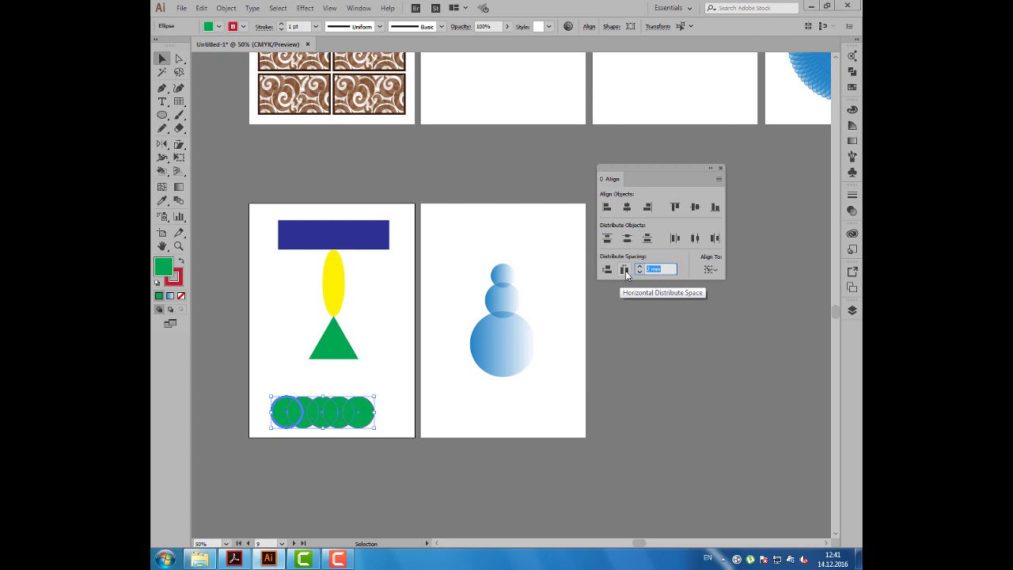
left_click(625, 270)
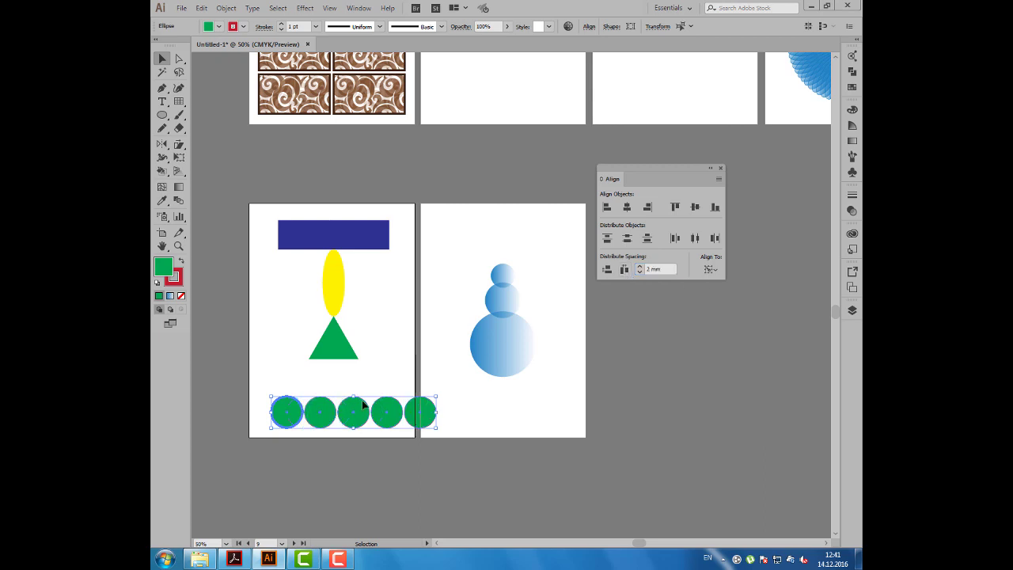
left_click_drag(326, 411, 304, 411)
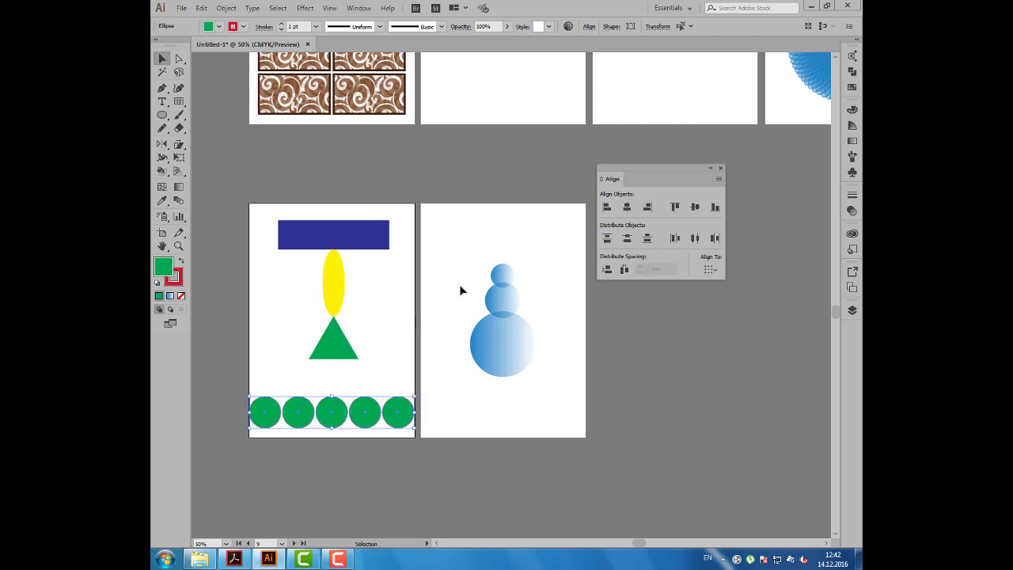